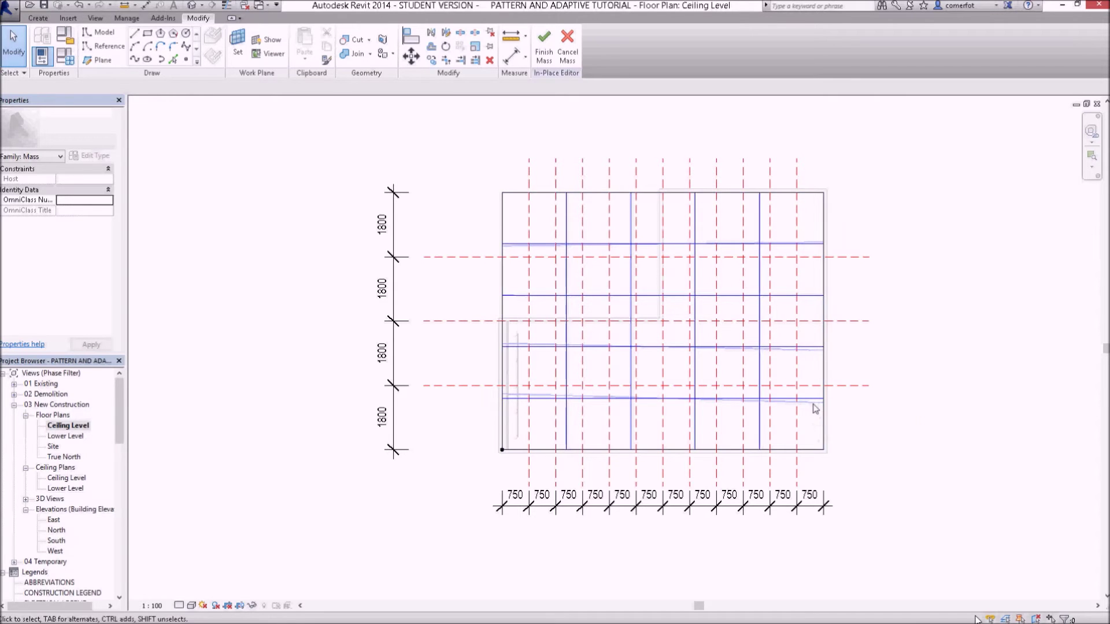
- Select the divided surface and switch off both its U Grid and V Grid divisions
scroll(814, 409, "up", 1)
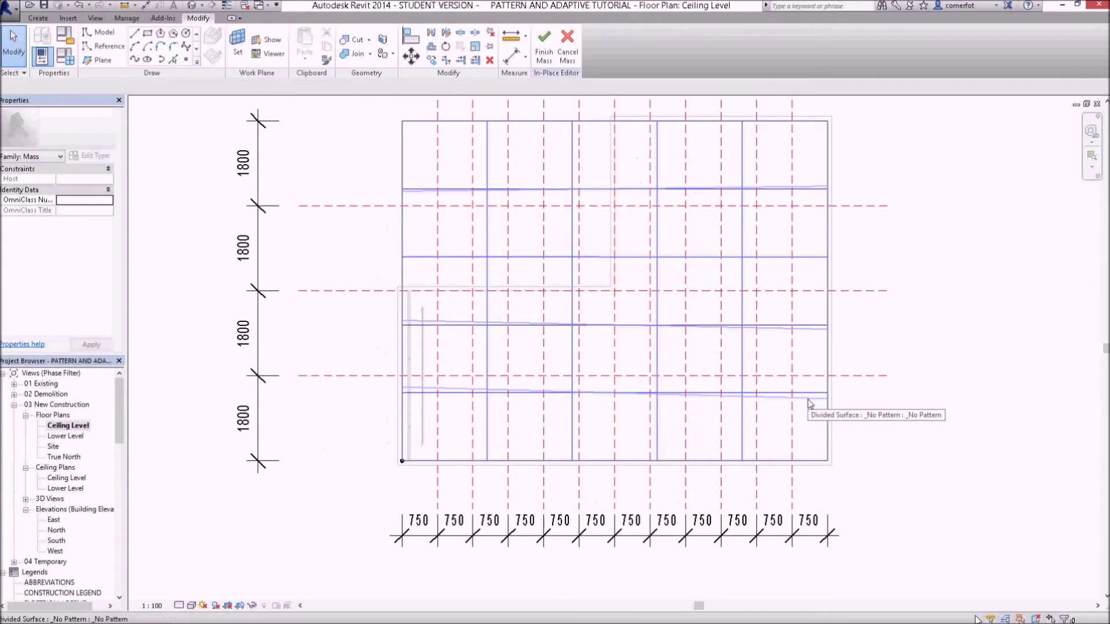
left_click(809, 403)
scroll(809, 403, "down", 2)
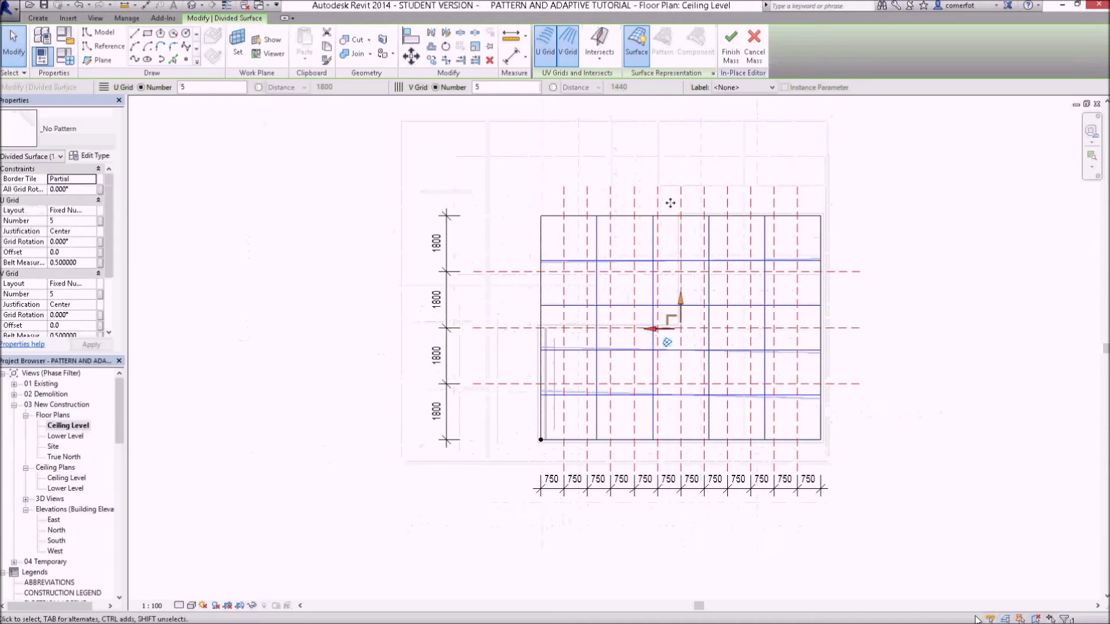
left_click(539, 46)
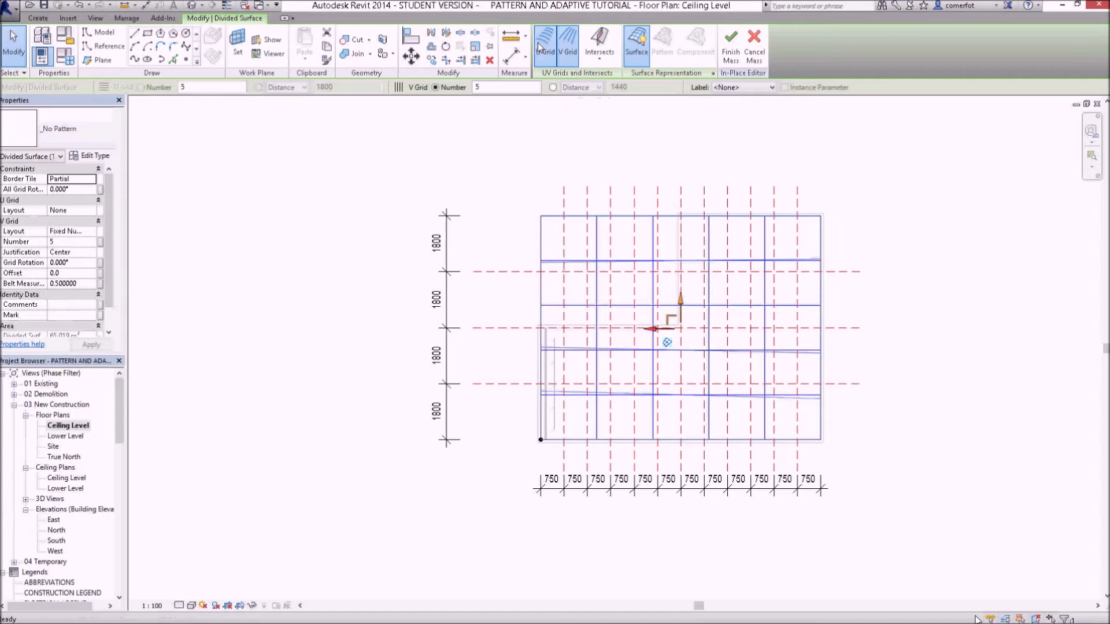
left_click(571, 49)
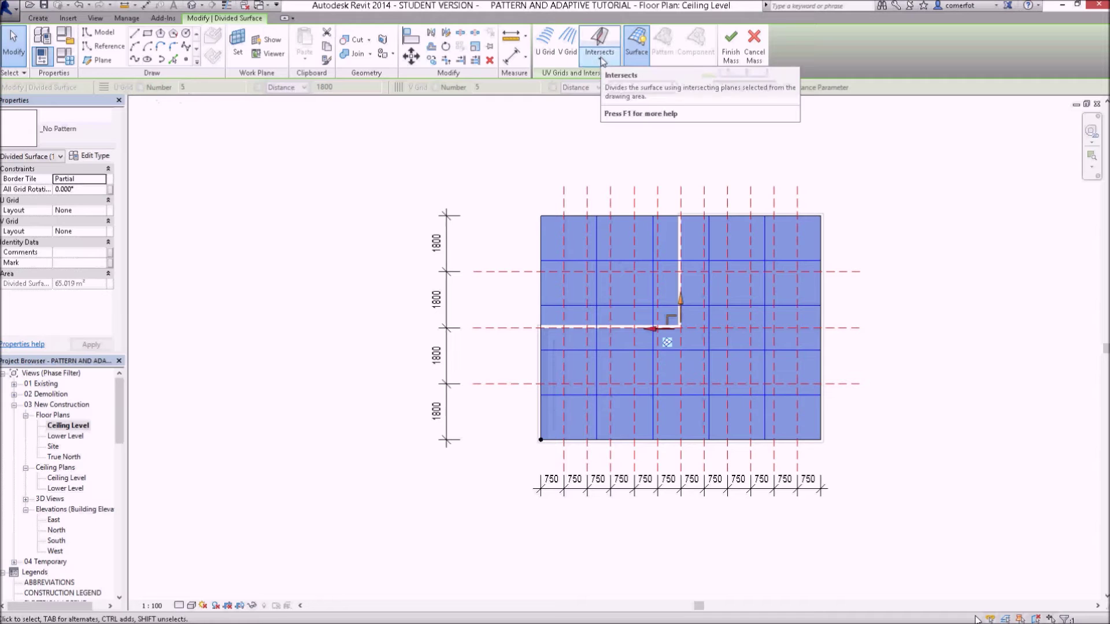
- Split the surface with Intersects along the vertical and horizontal 750/1800 mm reference planes, then deselect
left_click(600, 36)
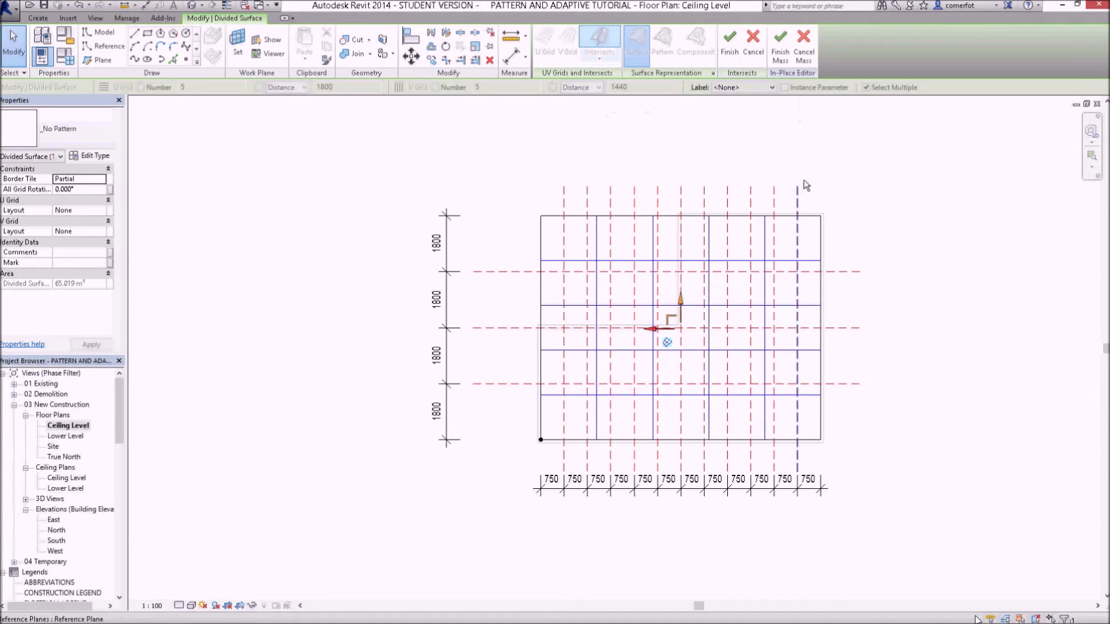
left_click_drag(804, 178, 554, 197)
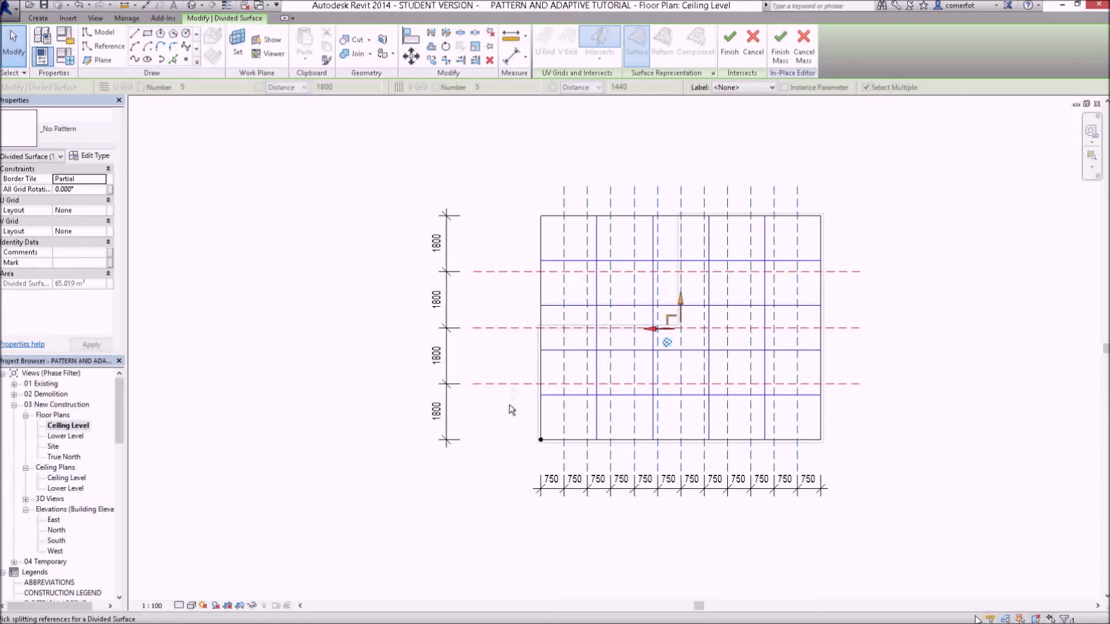
left_click_drag(508, 407, 483, 263)
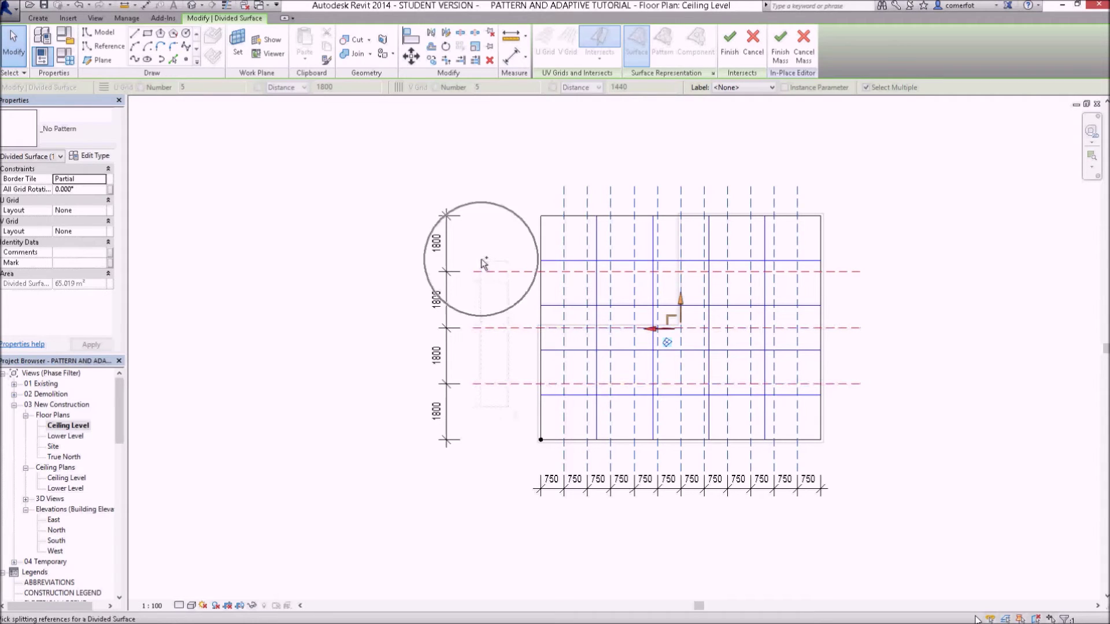
left_click_drag(515, 261, 487, 407)
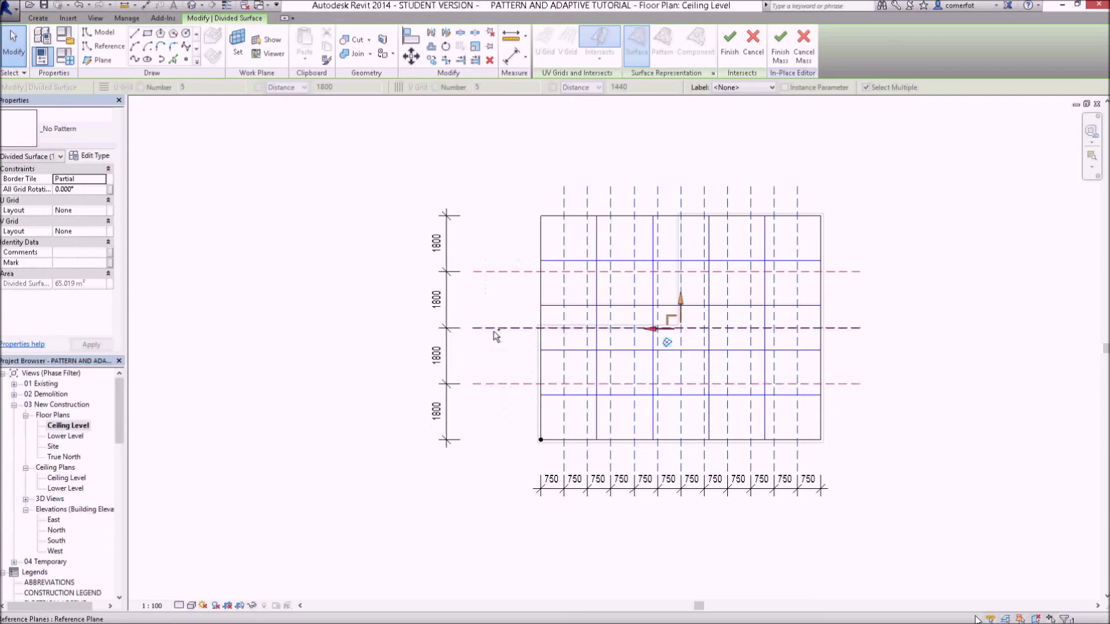
left_click(493, 271)
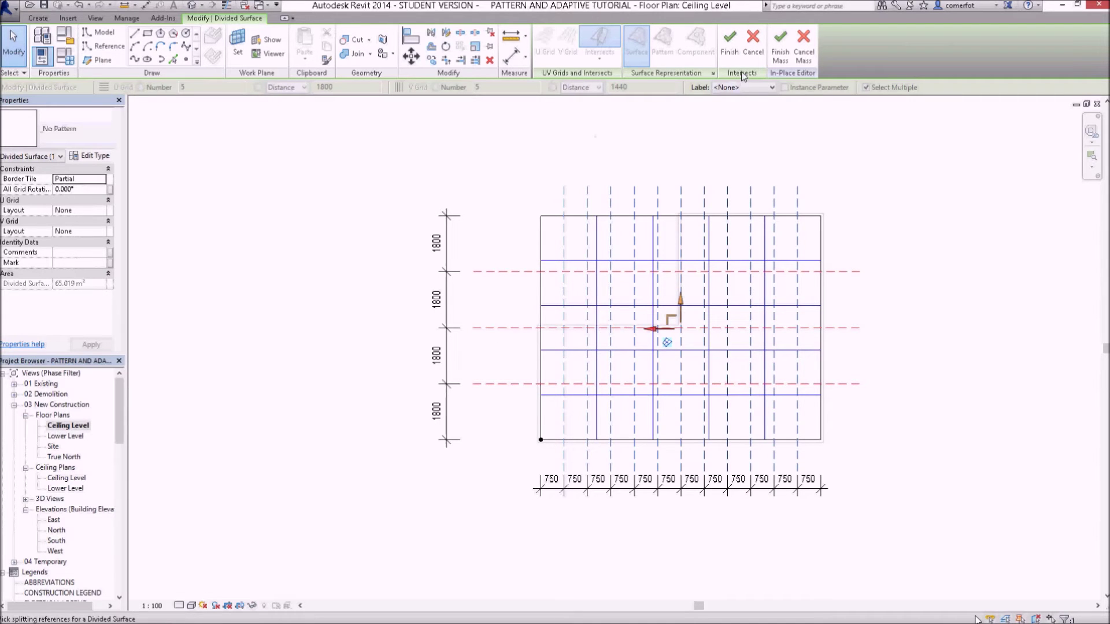
left_click(730, 43)
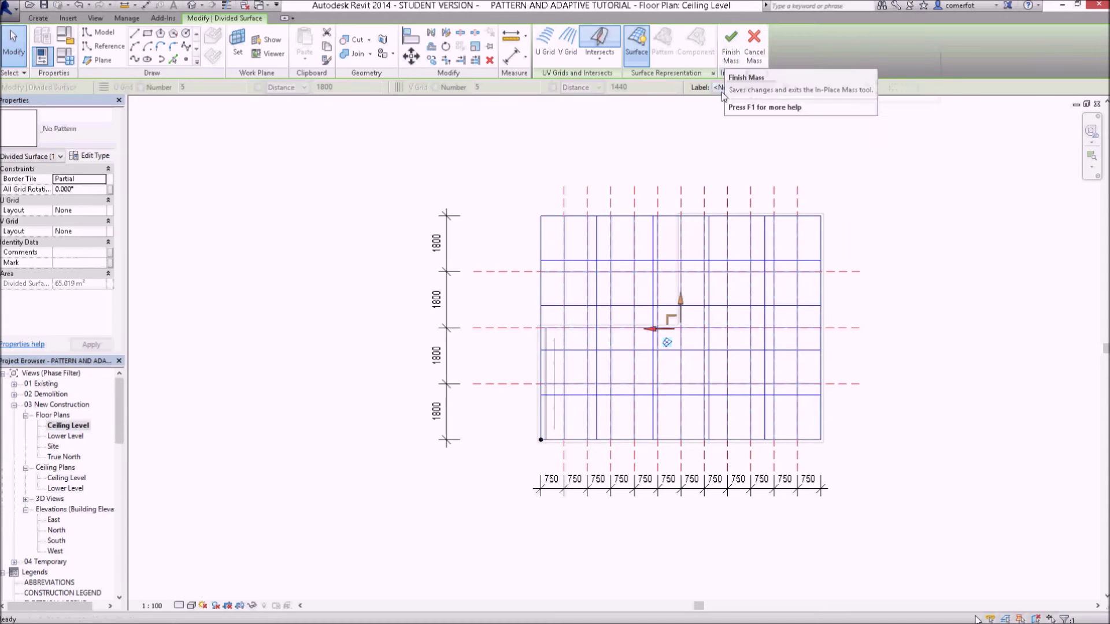
left_click(775, 158)
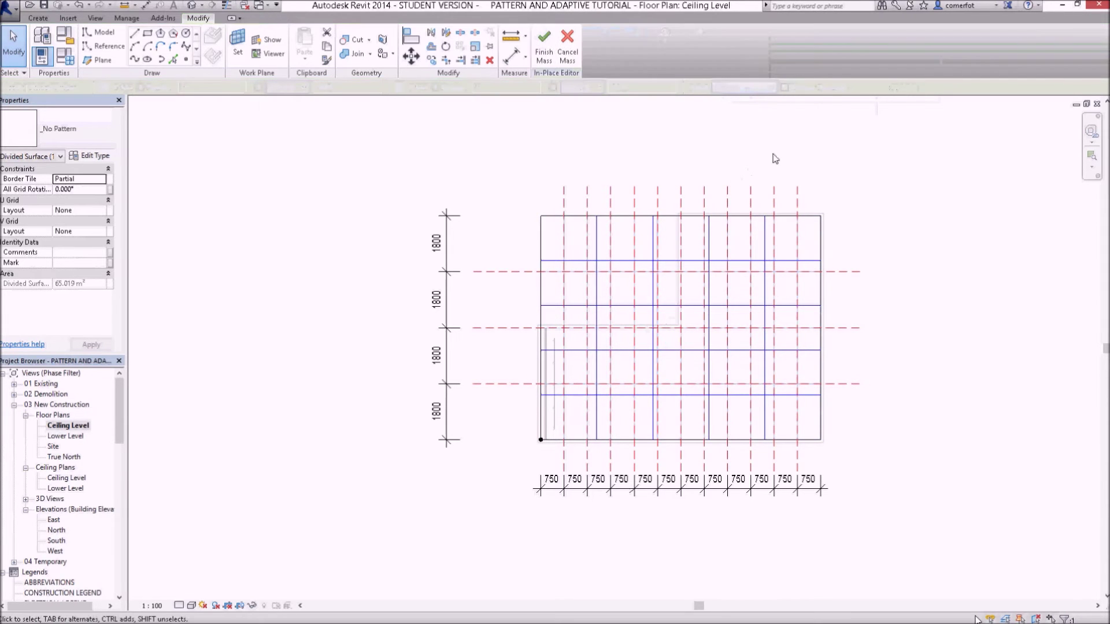
- Inspect the divided wavy surface in the default 3D view, then return to the Ceiling Level plan
left_click(192, 5)
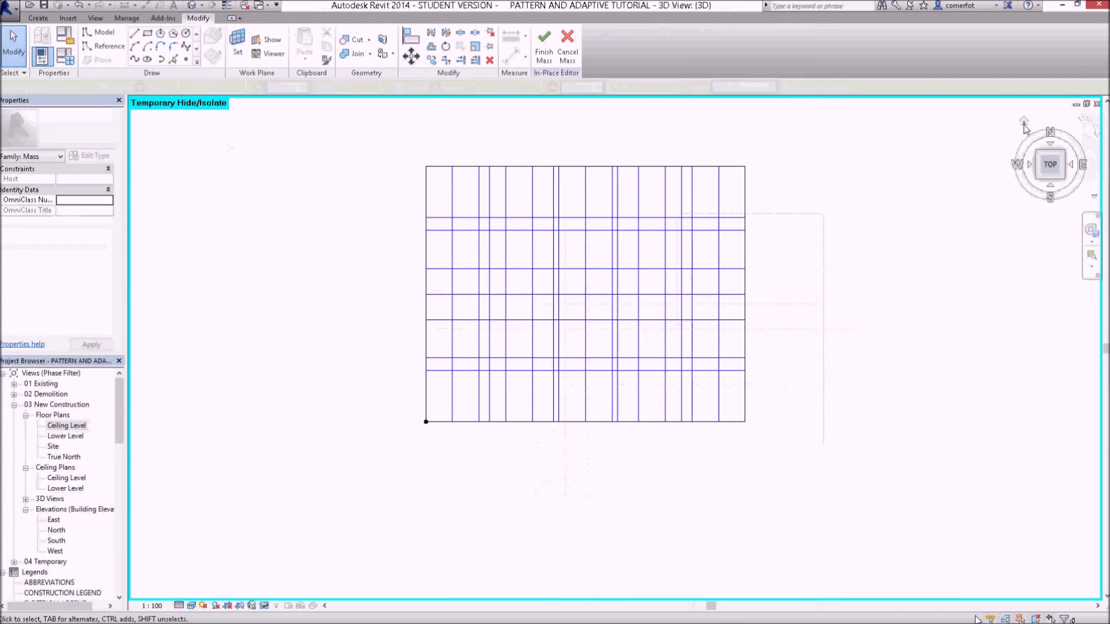
left_click(1024, 121)
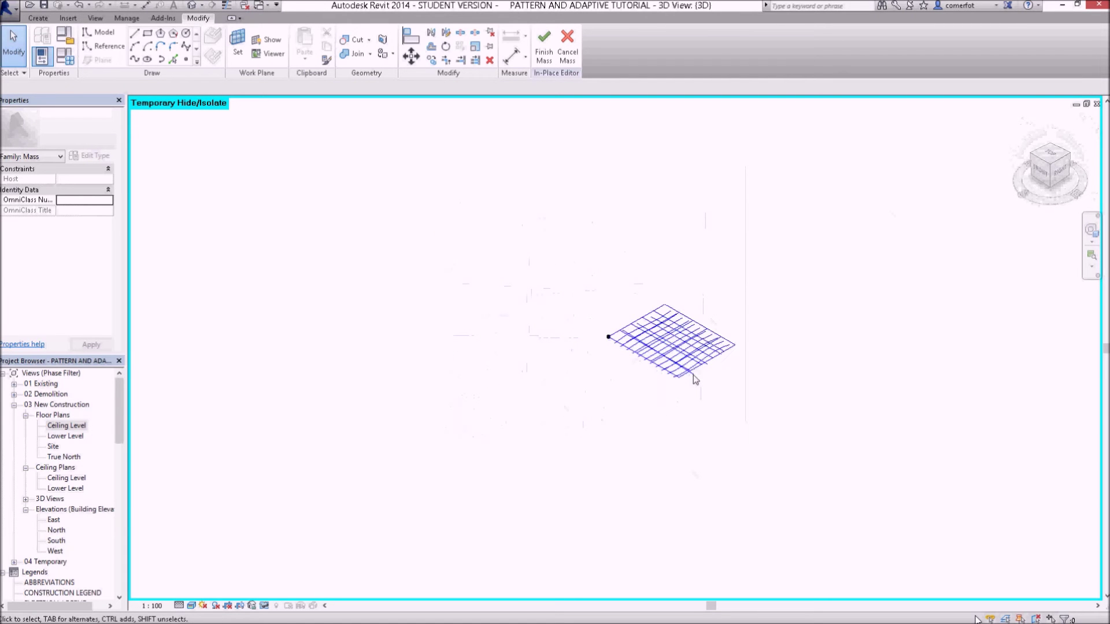
scroll(693, 376, "up", 3)
scroll(693, 376, "up", 3)
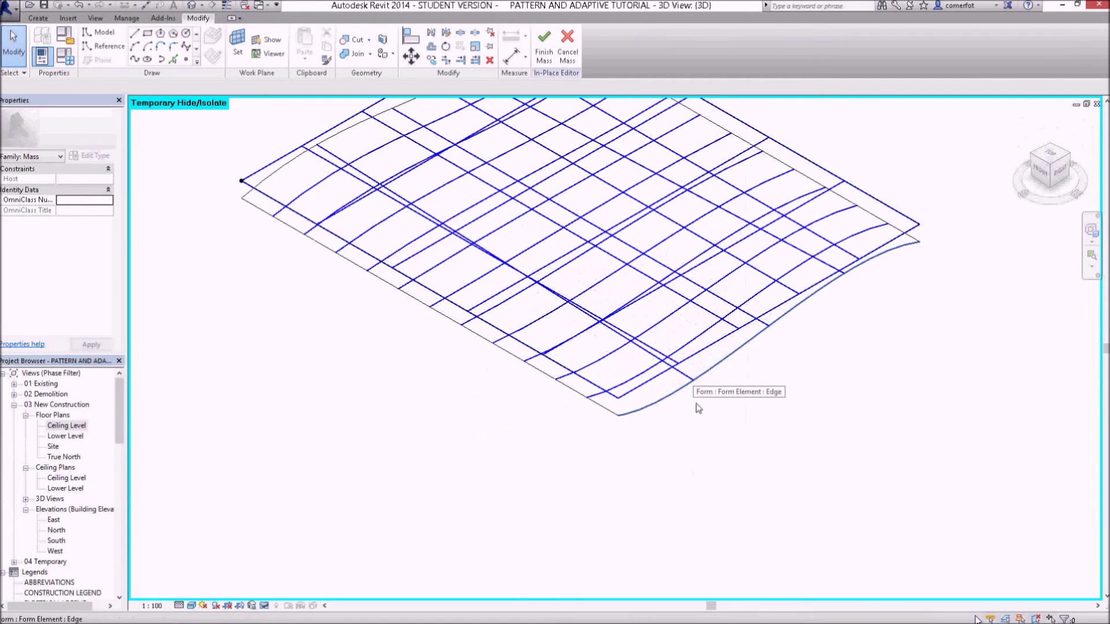
left_click(683, 376)
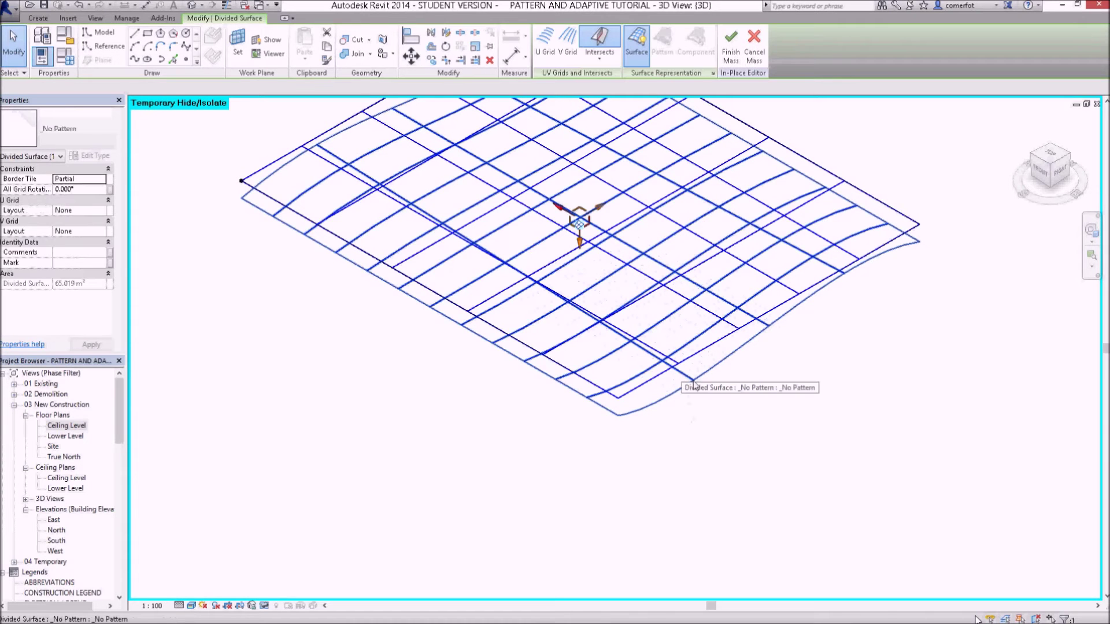
scroll(749, 416, "down", 1)
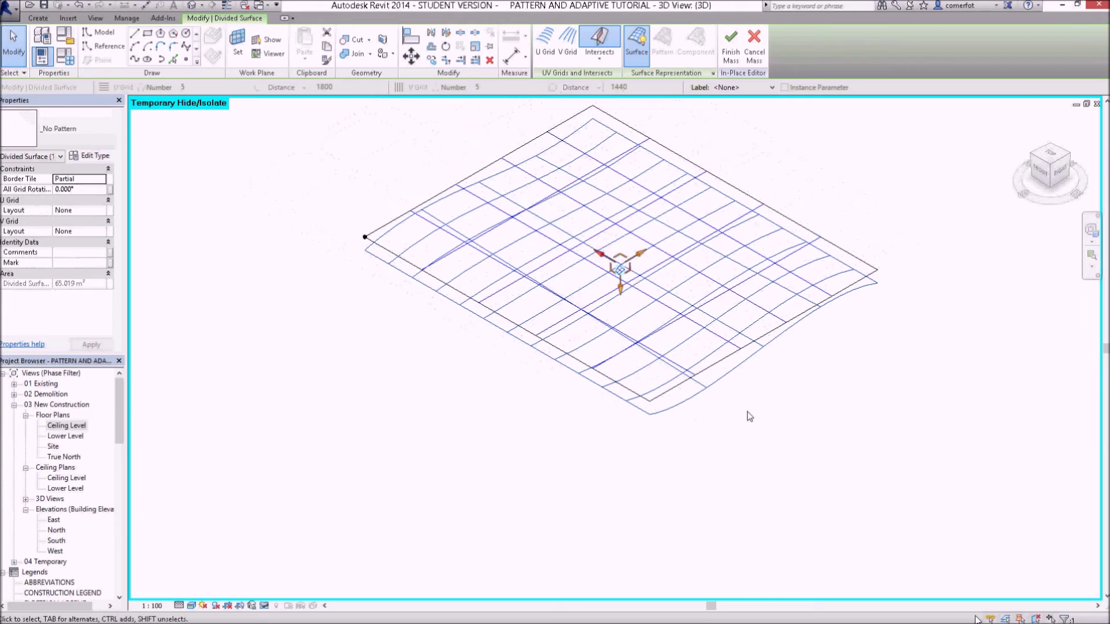
middle_click_drag(757, 444, 779, 473, "shift")
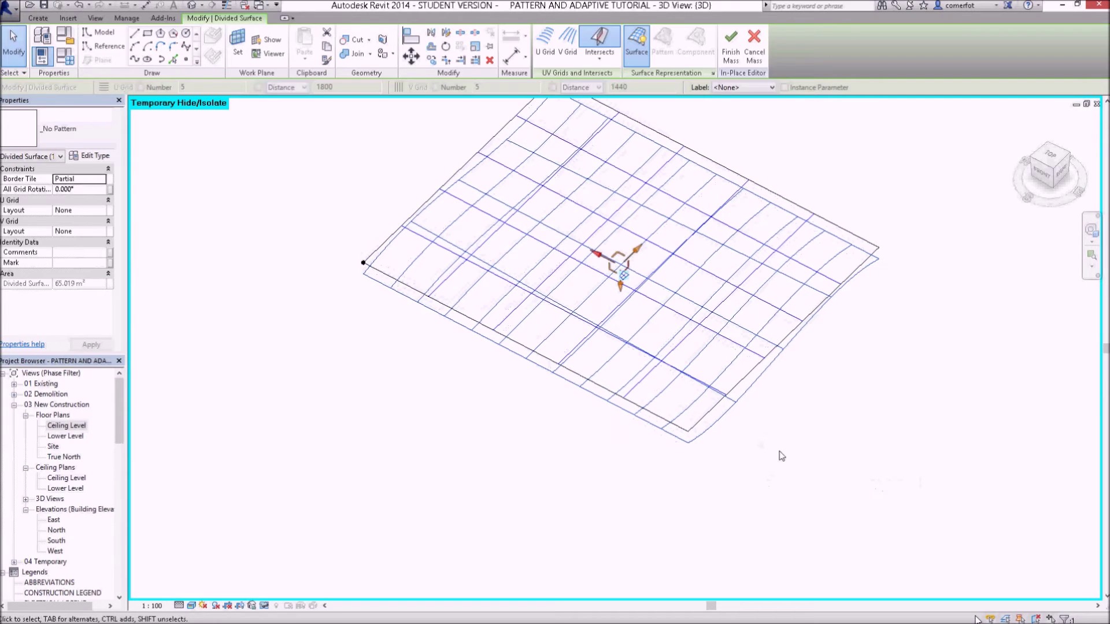
left_click(781, 456)
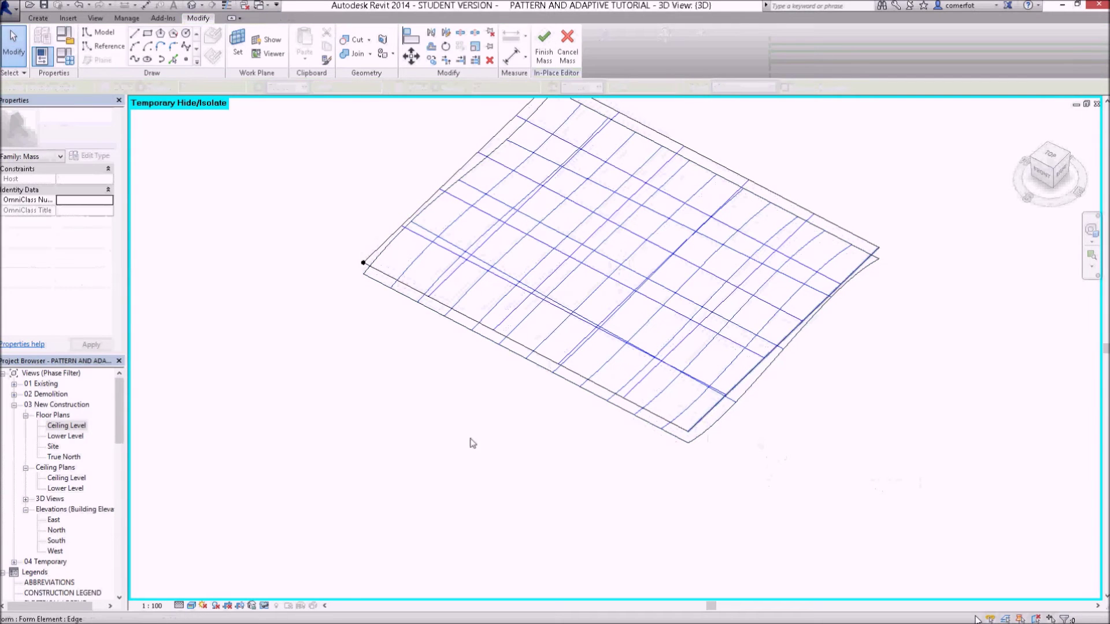
double_click(63, 426)
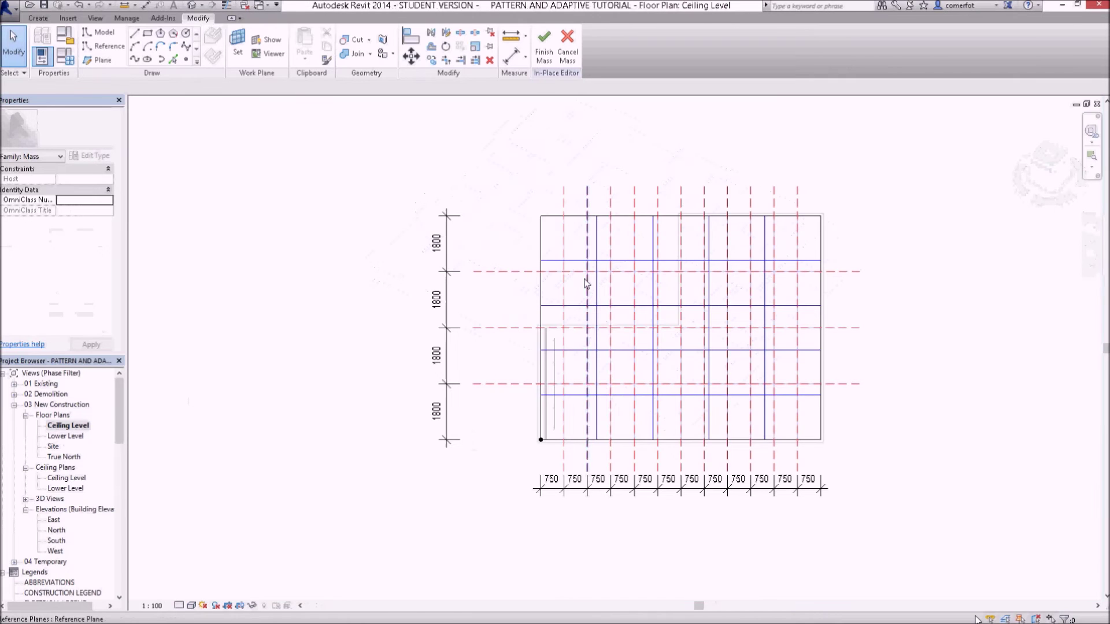
- Reselect the divided surface and turn off its U Grid and V Grid divisions
left_click(627, 266)
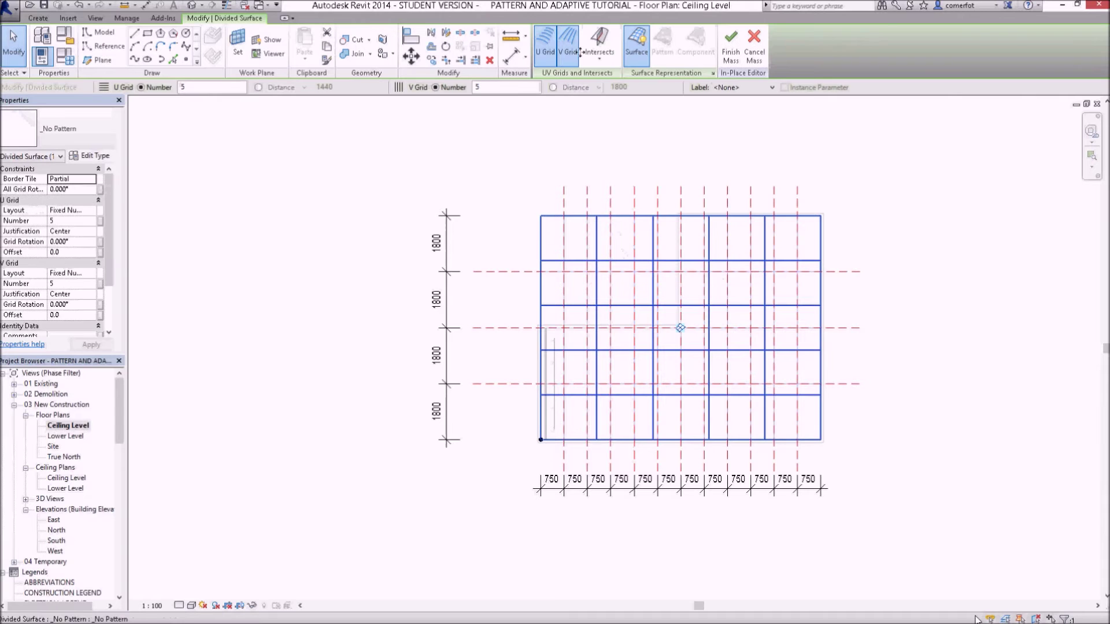
left_click(544, 56)
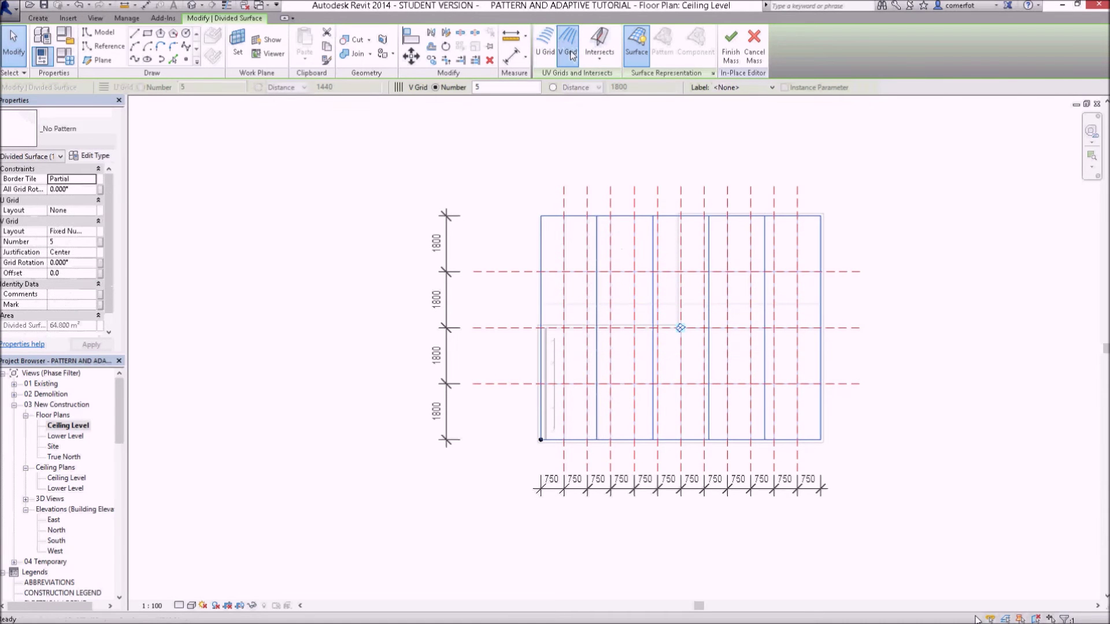
left_click(570, 55)
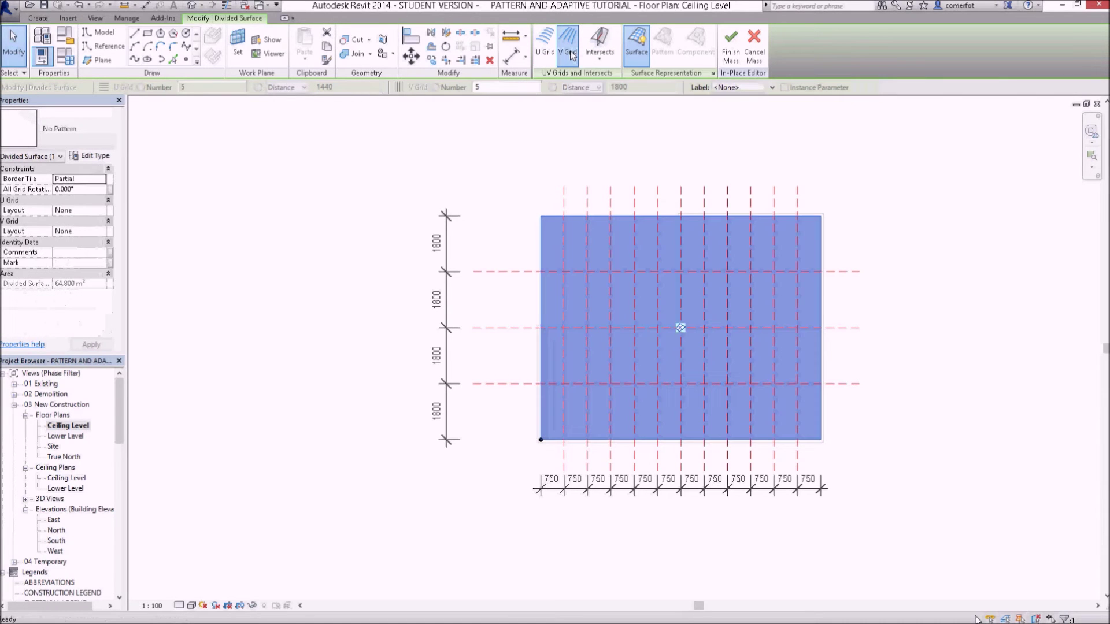
- Split it along all ten vertical reference planes and the lower horizontal plane, then deselect
left_click(602, 40)
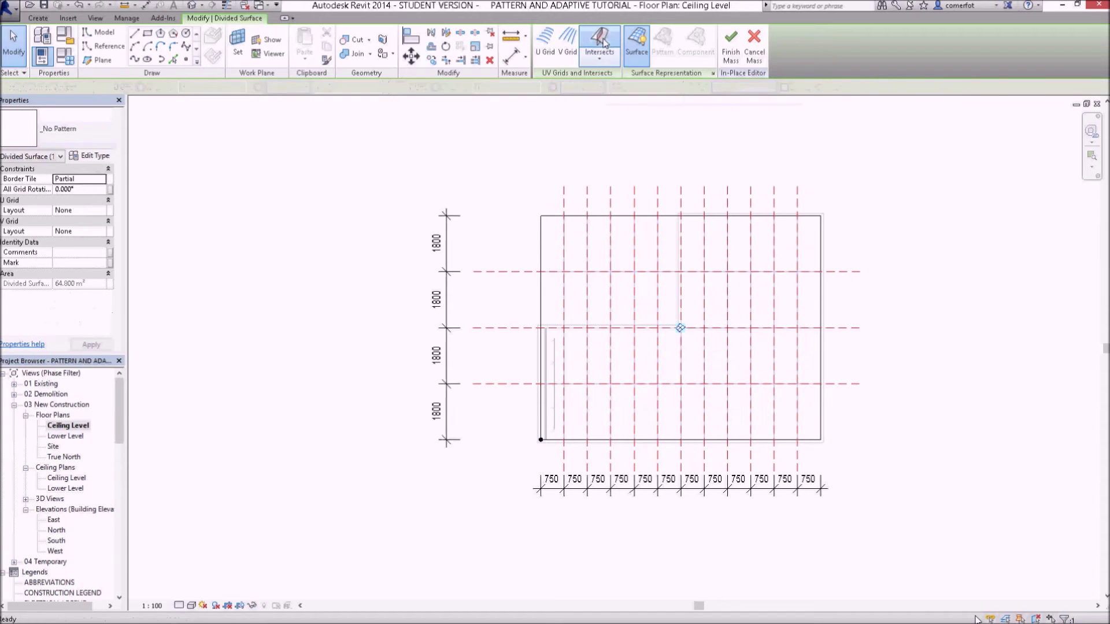
left_click_drag(808, 178, 691, 204)
left_click_drag(590, 195, 558, 200)
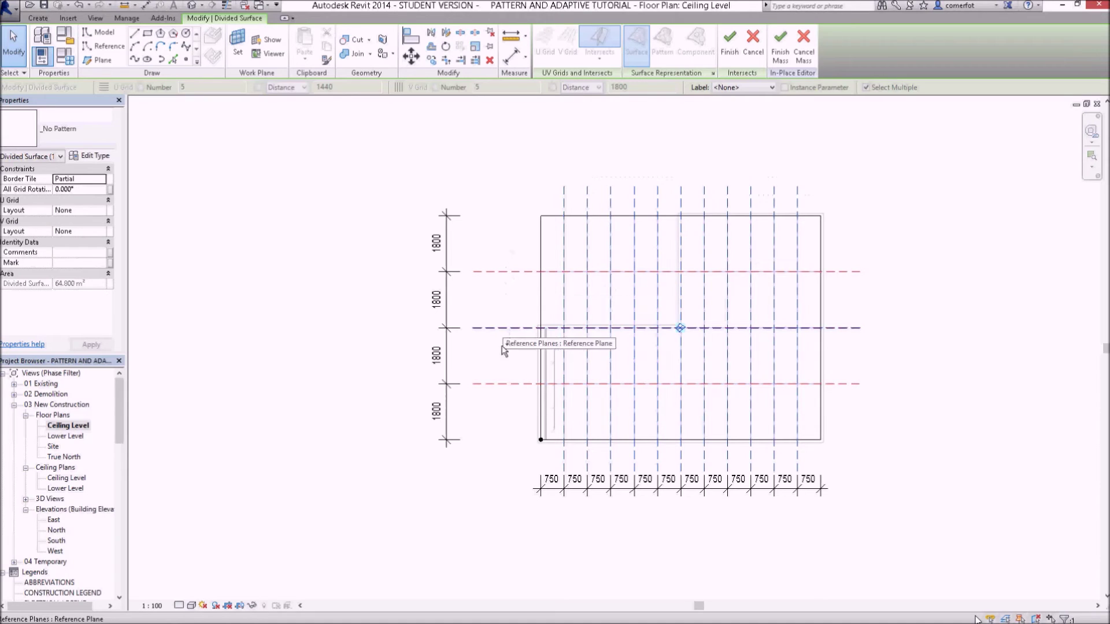
left_click(503, 384)
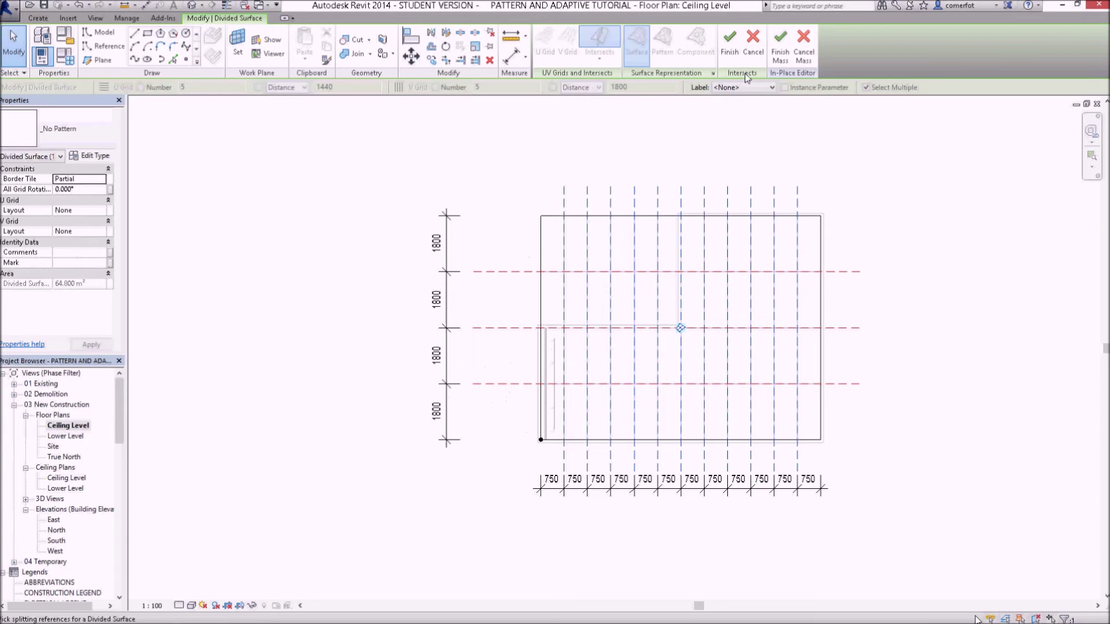
left_click(729, 41)
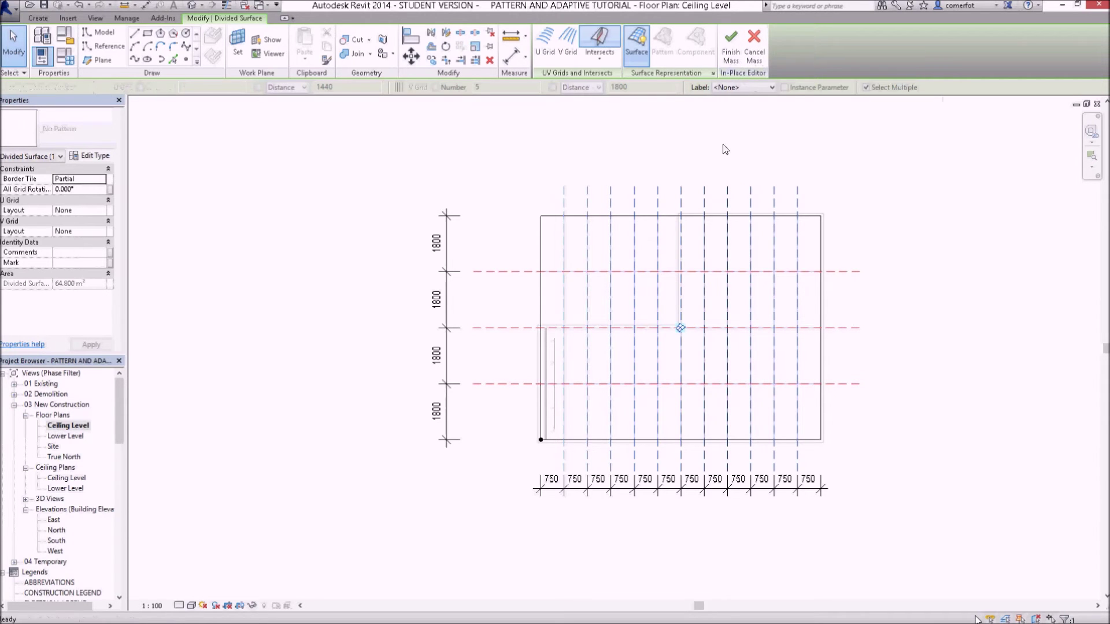
left_click(717, 161)
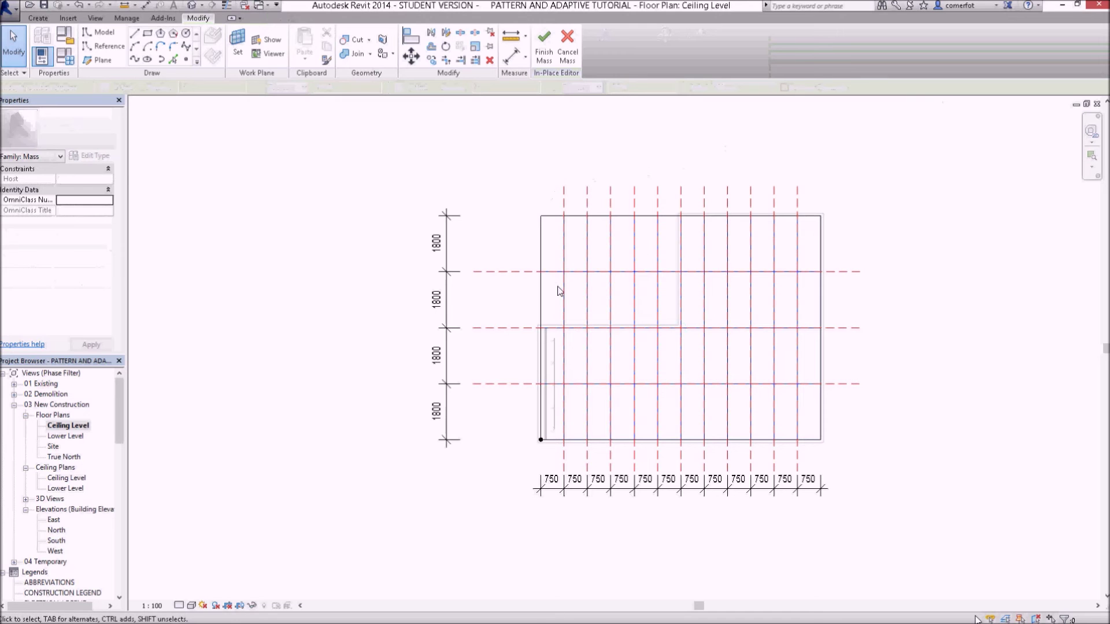
- In 3D, orbit edge-on and back to reveal the flat top and wavy underside, then select the top surface
scroll(542, 236, "up", 2)
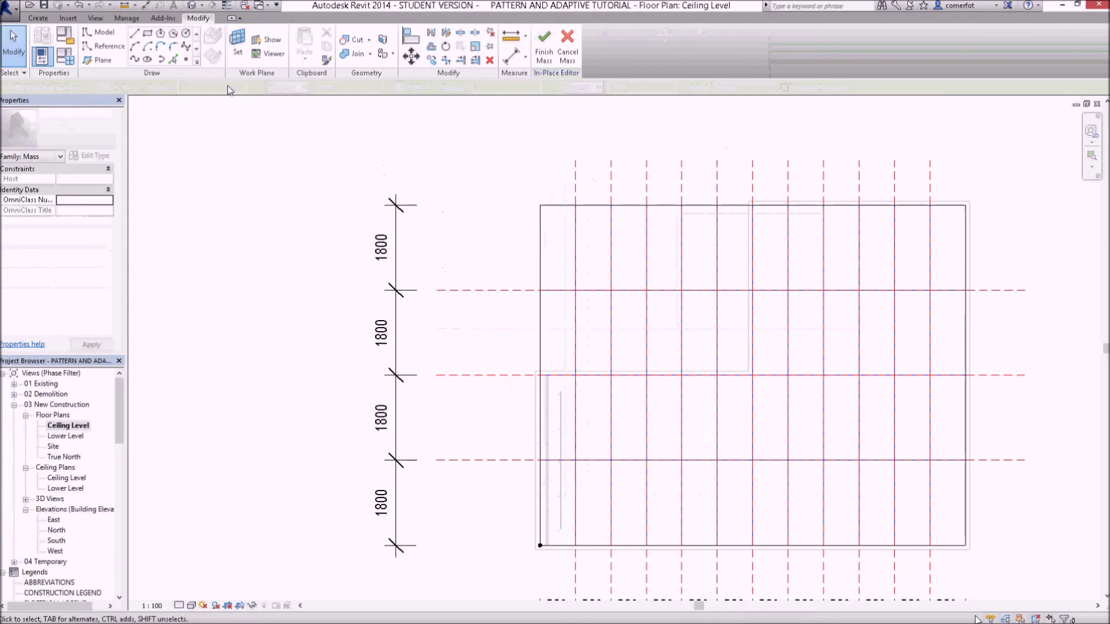
left_click(195, 5)
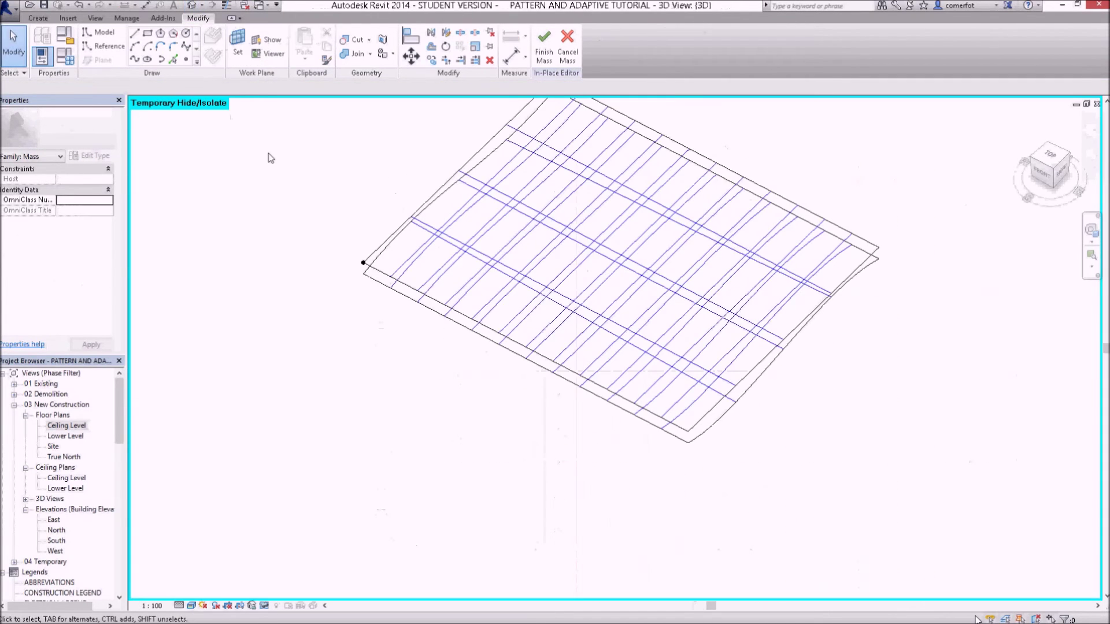
scroll(709, 466, "down", 2)
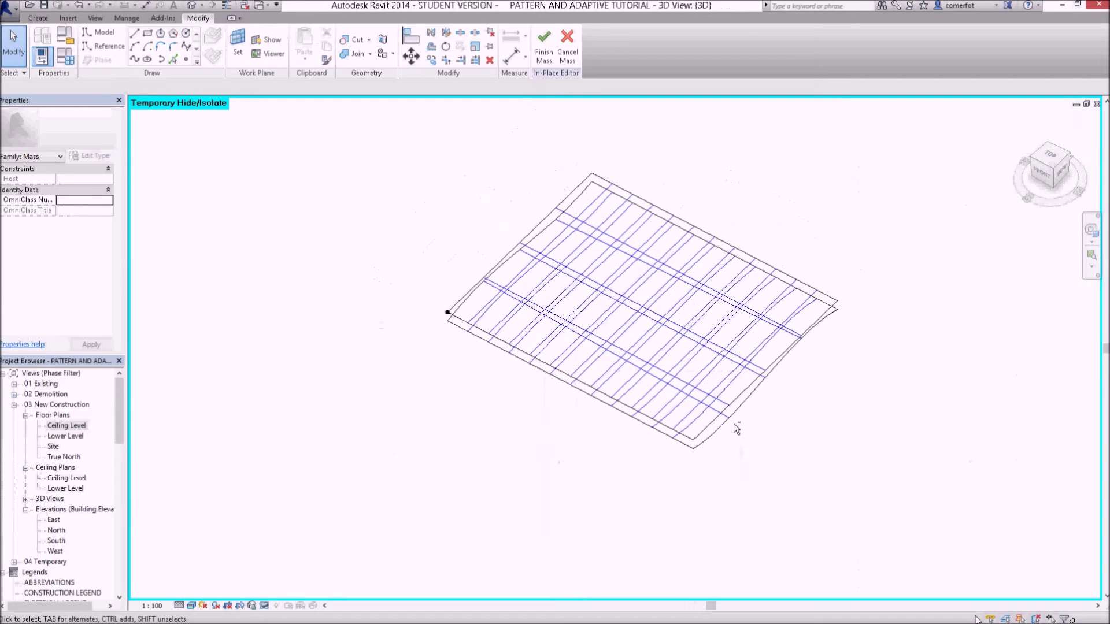
middle_click_drag(736, 414, 747, 279, "shift")
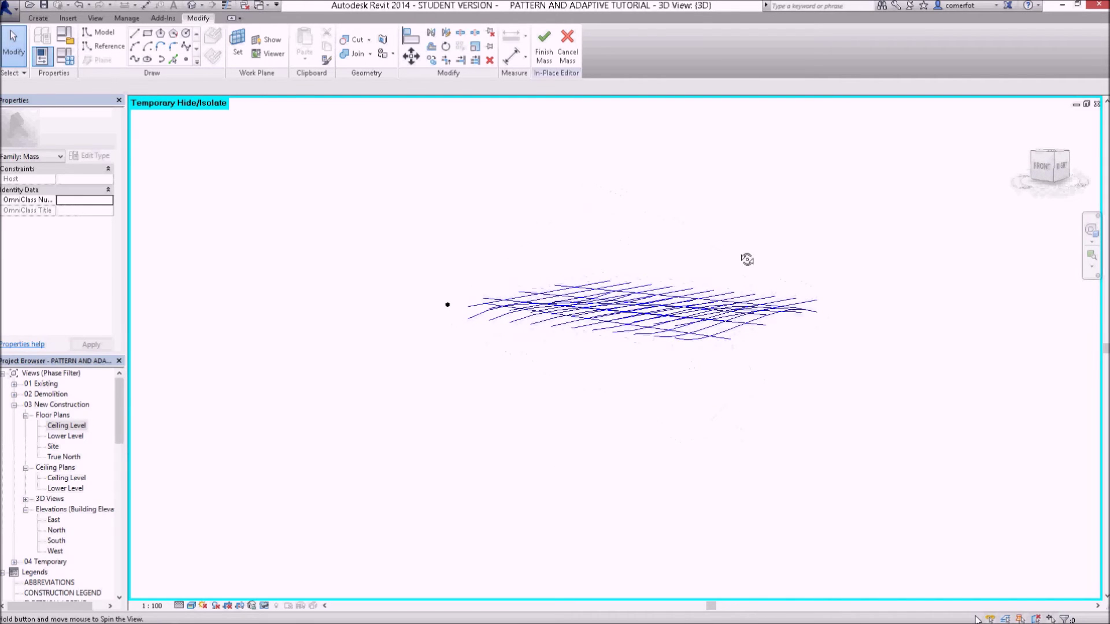
middle_click_drag(746, 260, 676, 245, "shift")
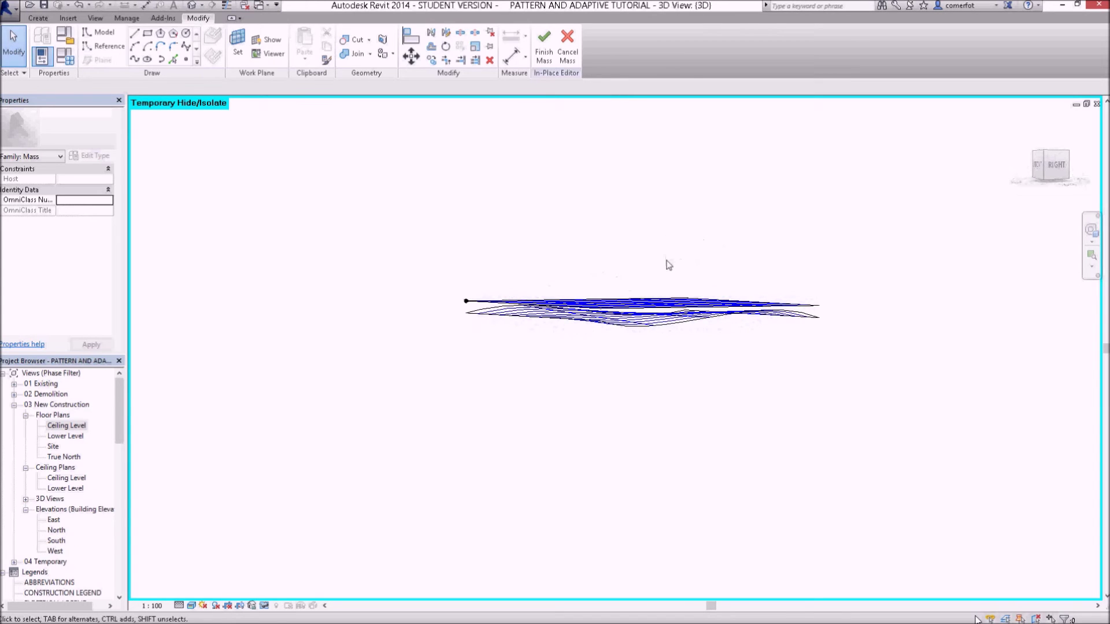
scroll(646, 310, "up", 4)
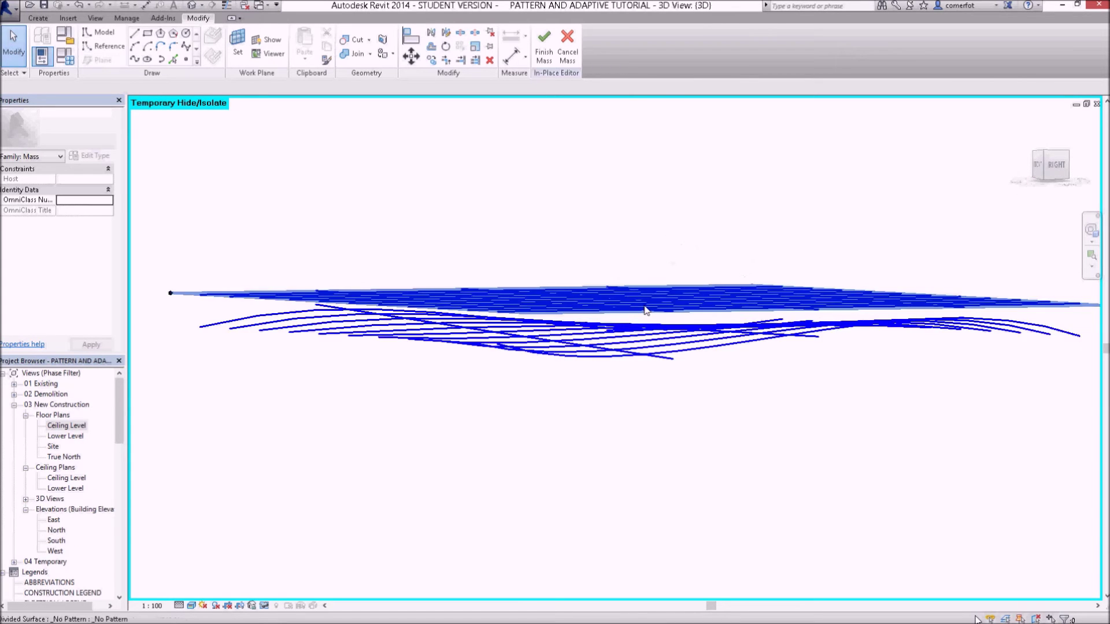
scroll(646, 312, "down", 2)
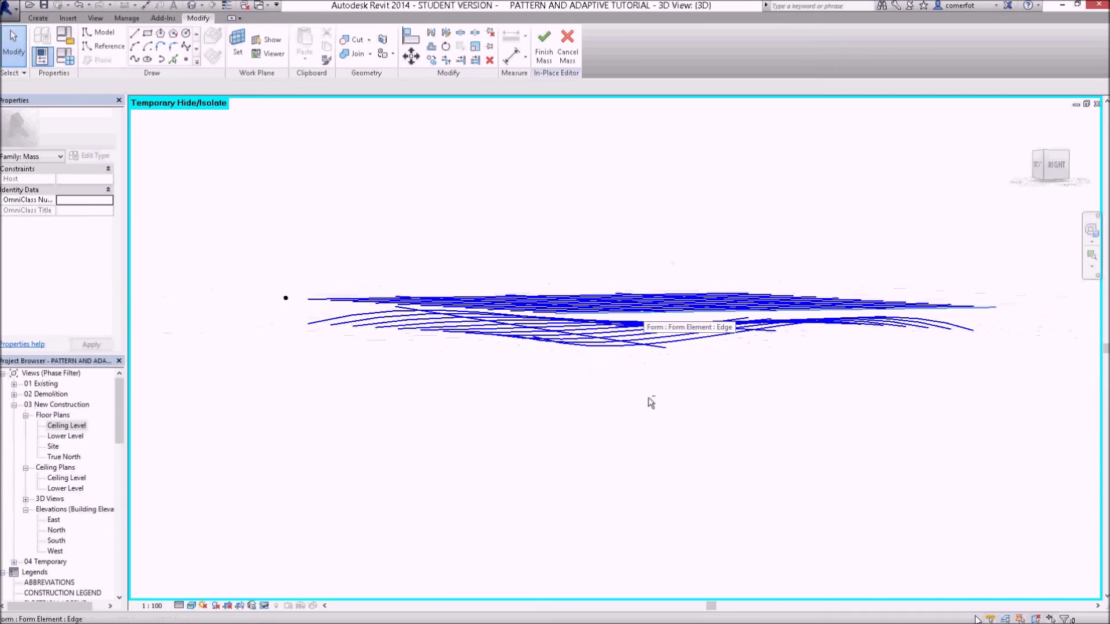
middle_click_drag(665, 426, 723, 429, "shift")
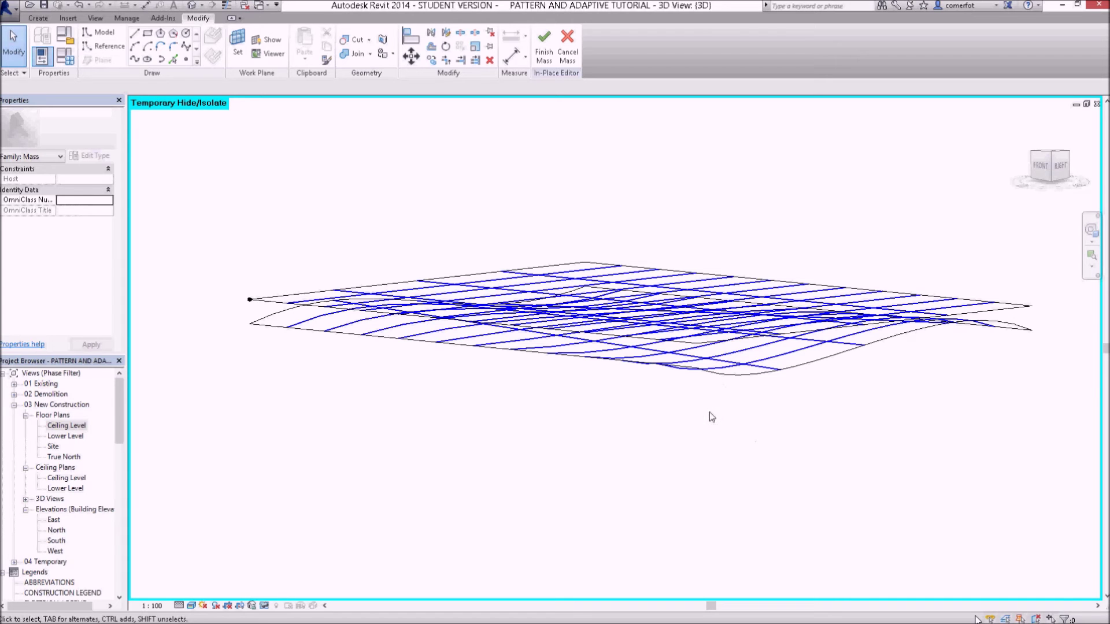
middle_click_drag(713, 428, 741, 476, "shift")
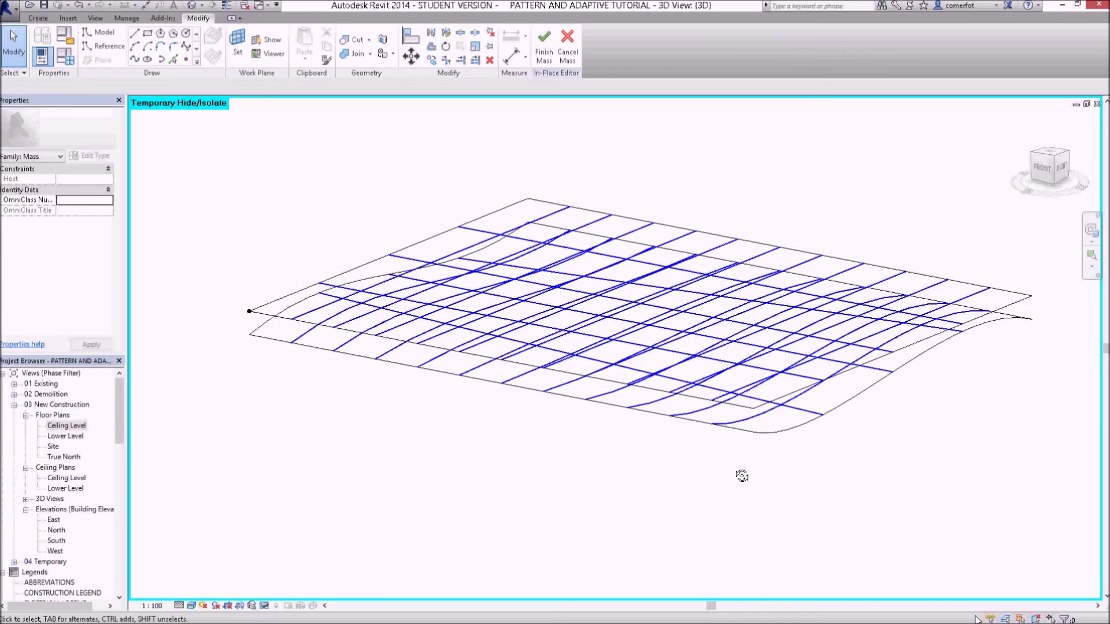
left_click(478, 233)
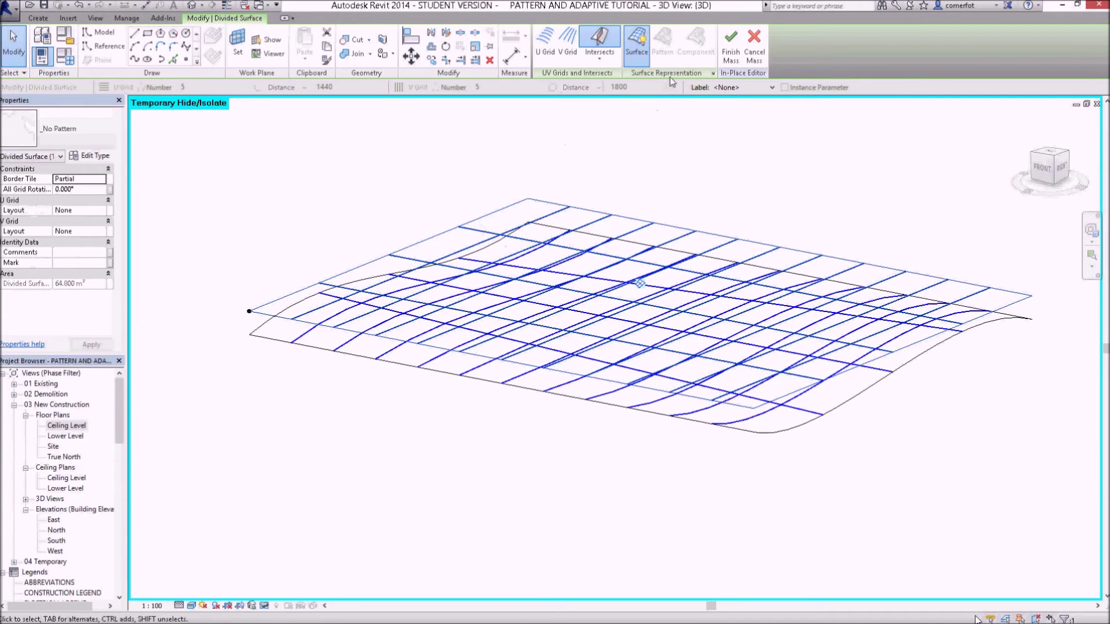
- Turn on Nodes in the flat top surface's representation settings
left_click(712, 73)
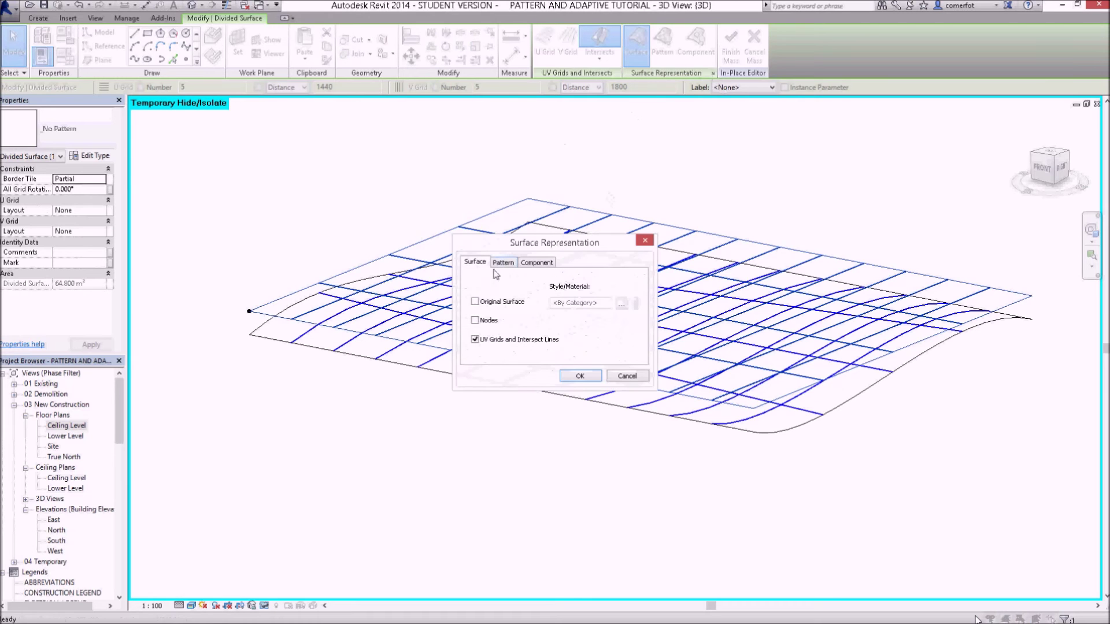
left_click(475, 320)
left_click(578, 377)
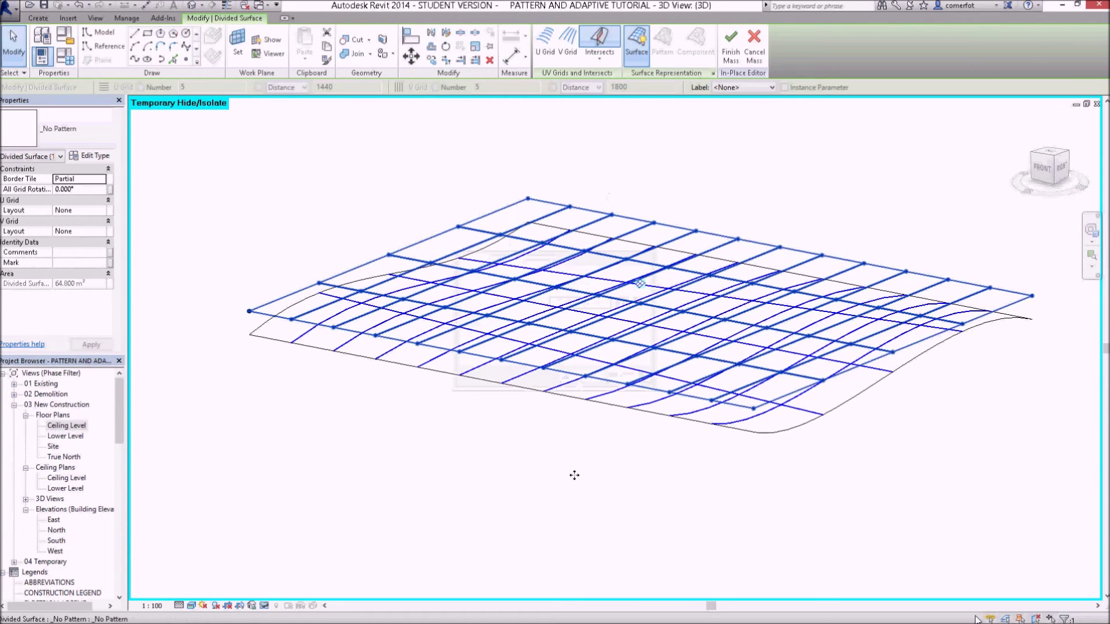
left_click(633, 487)
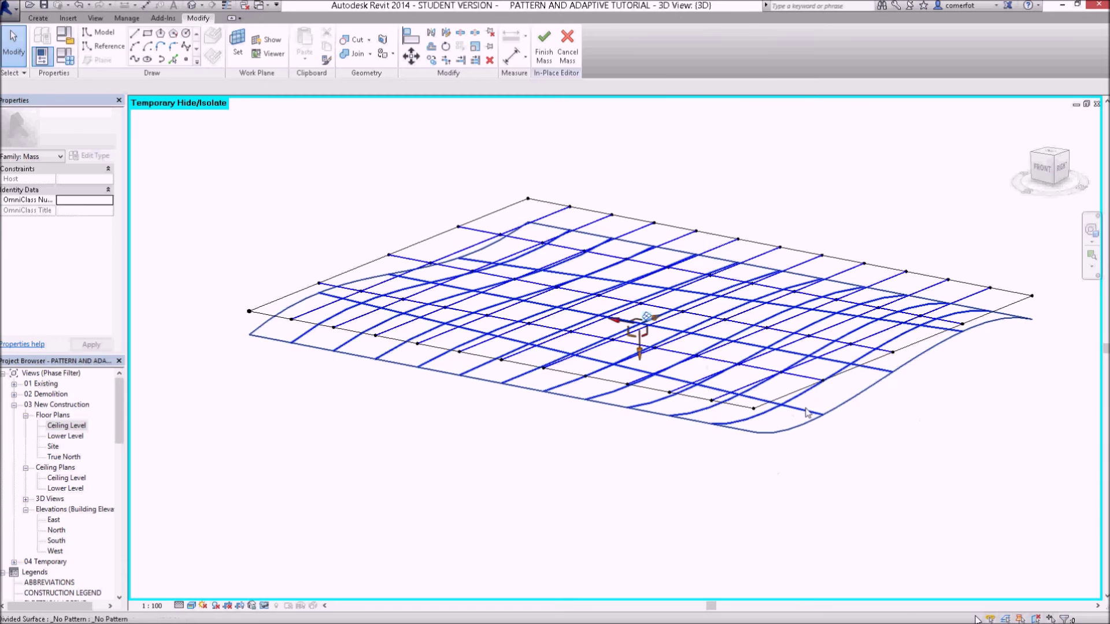
- Turn on Nodes for the wavy bottom divided surface as well
left_click(636, 324)
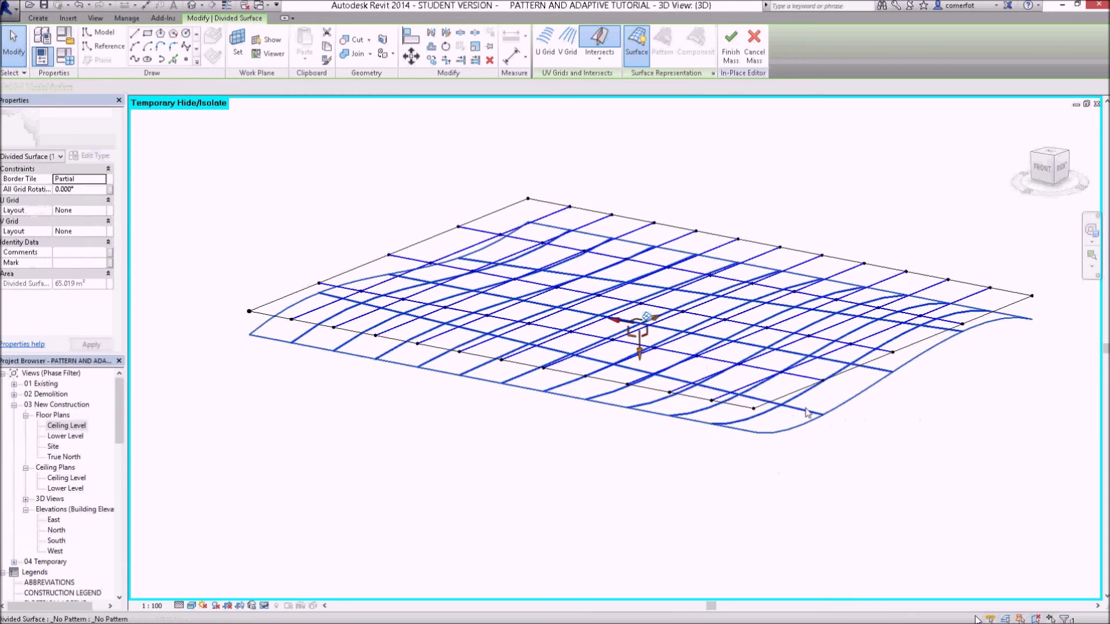
left_click(712, 72)
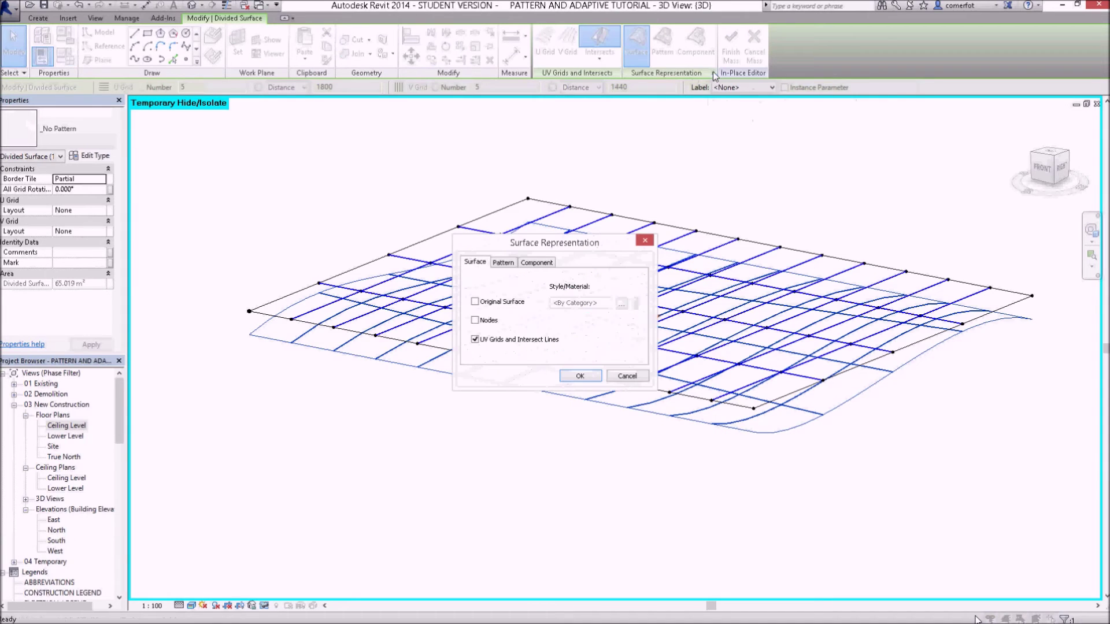
left_click(475, 321)
left_click(578, 377)
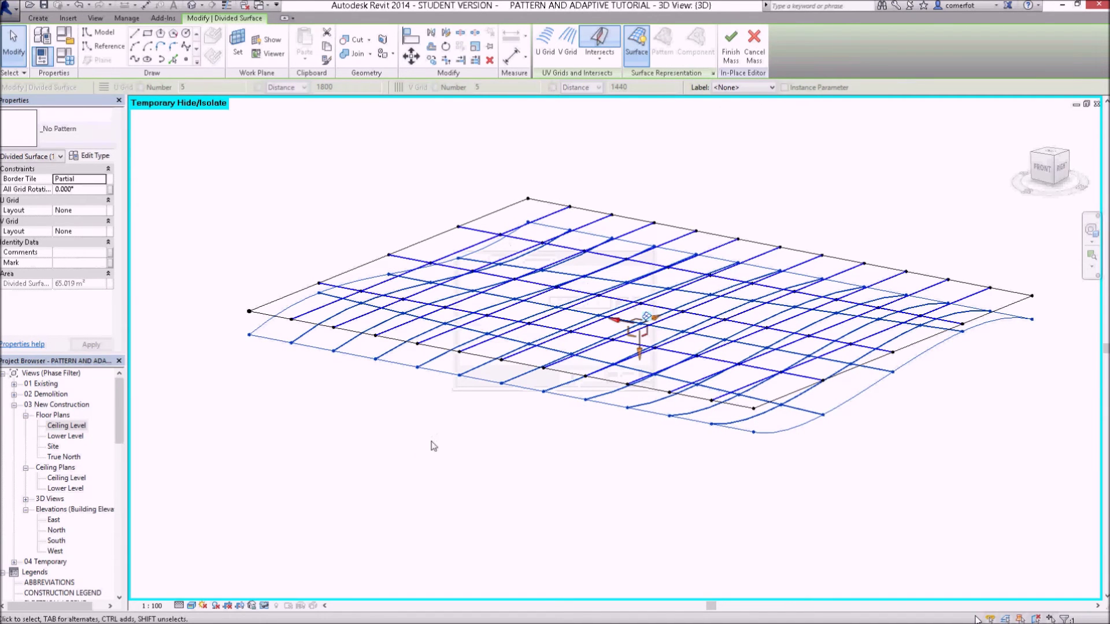
left_click(281, 484)
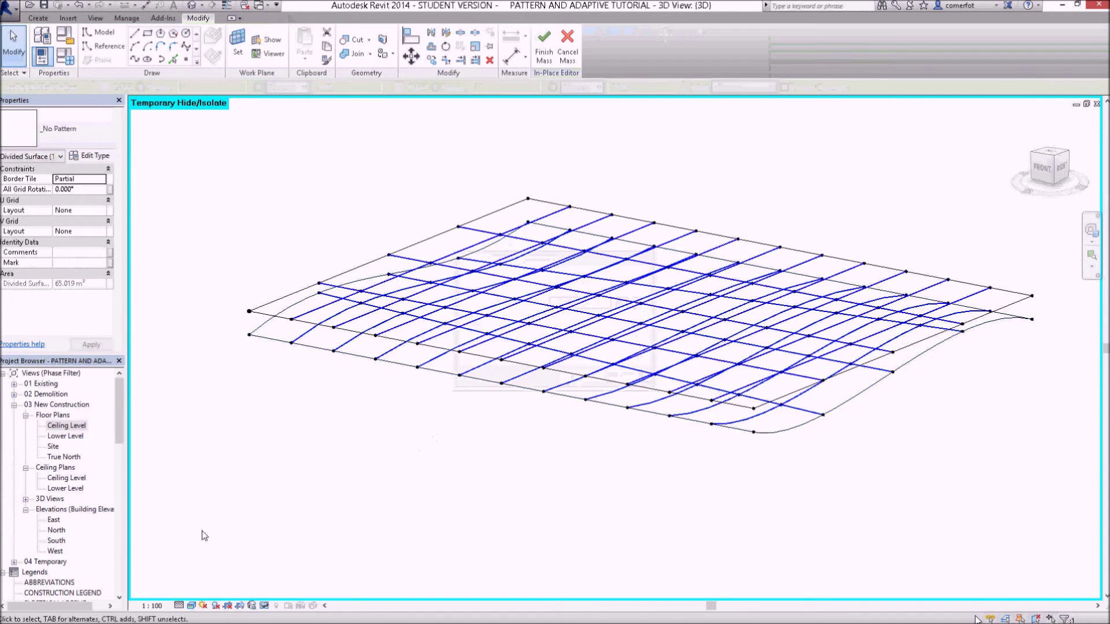
left_click(156, 606)
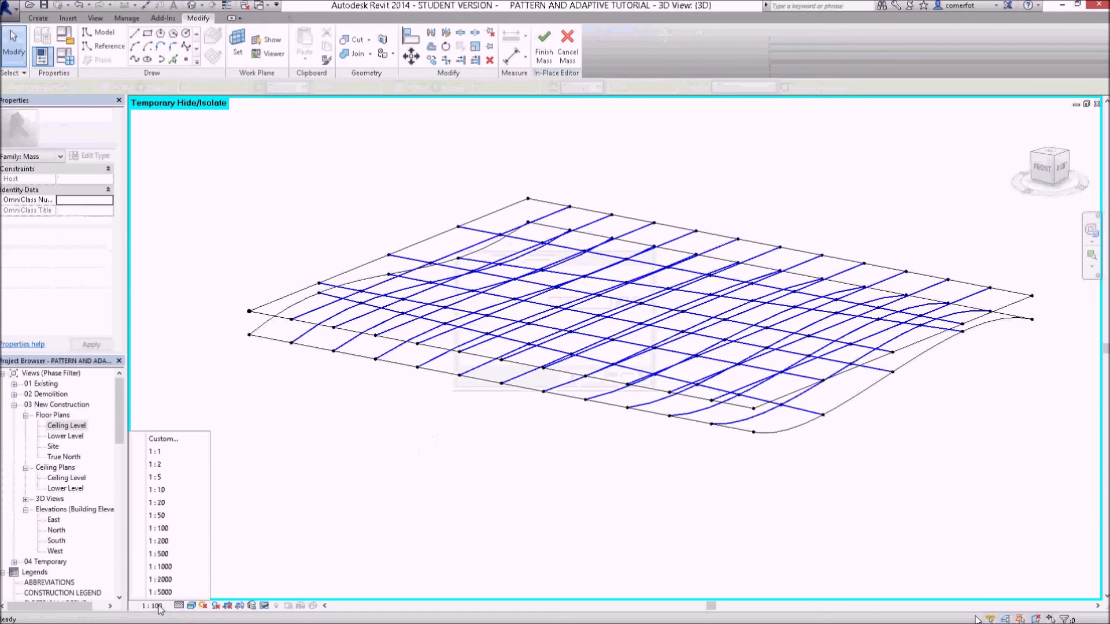
left_click(162, 491)
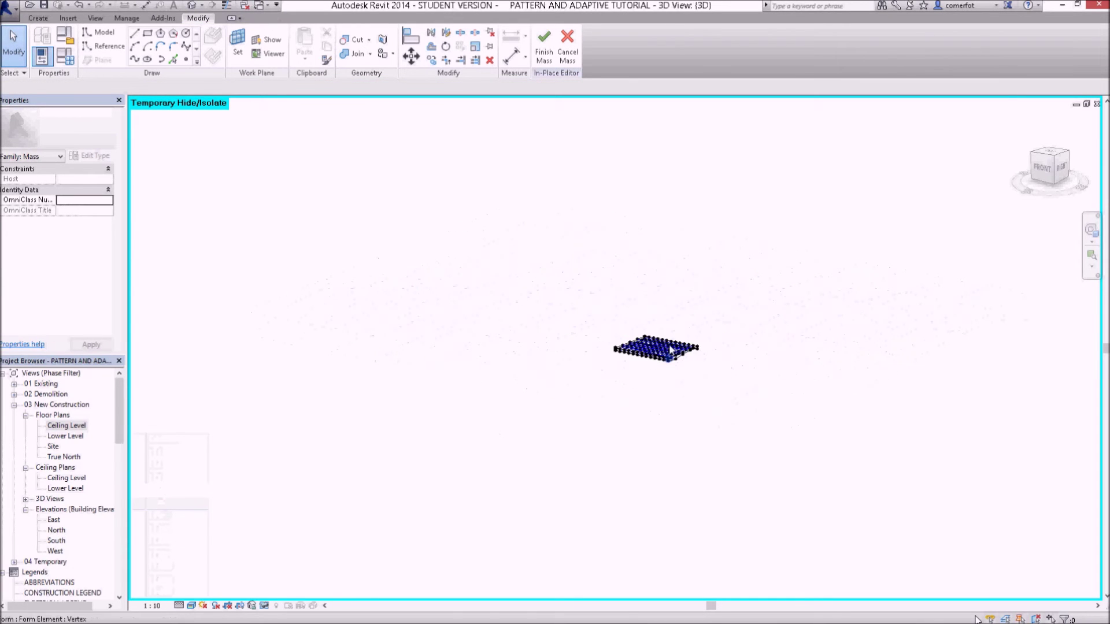
scroll(671, 349, "up", 10)
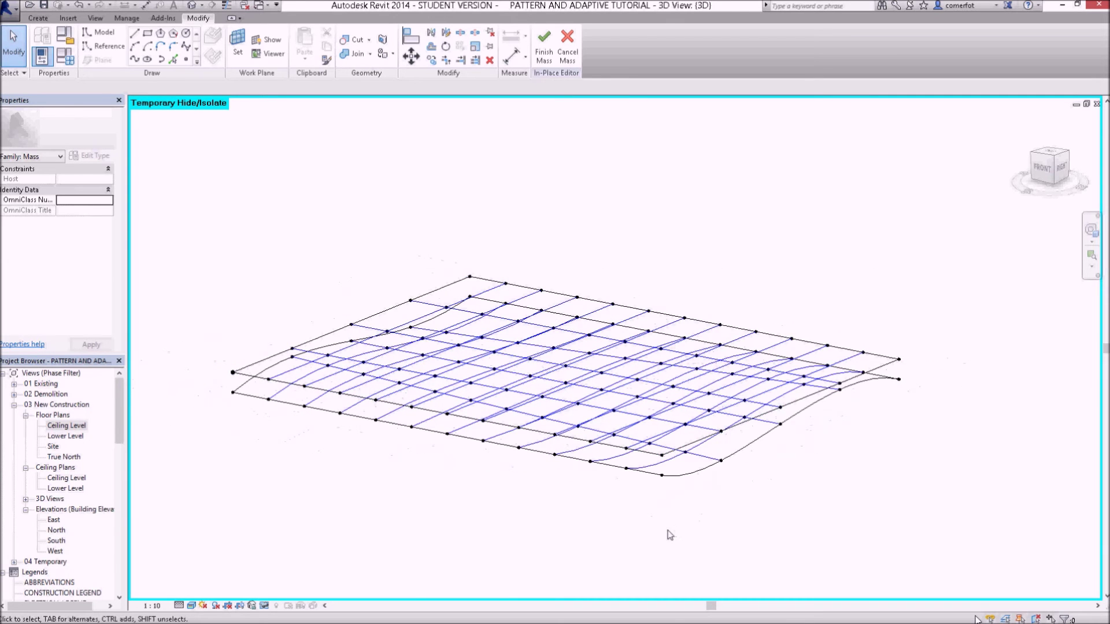
left_click(154, 608)
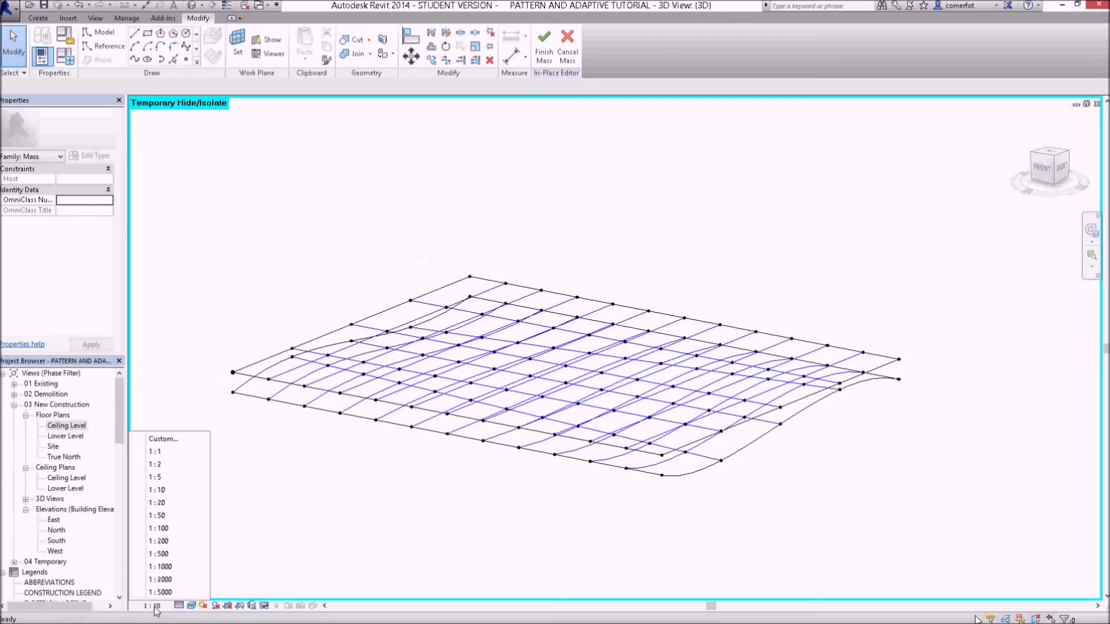
left_click(159, 478)
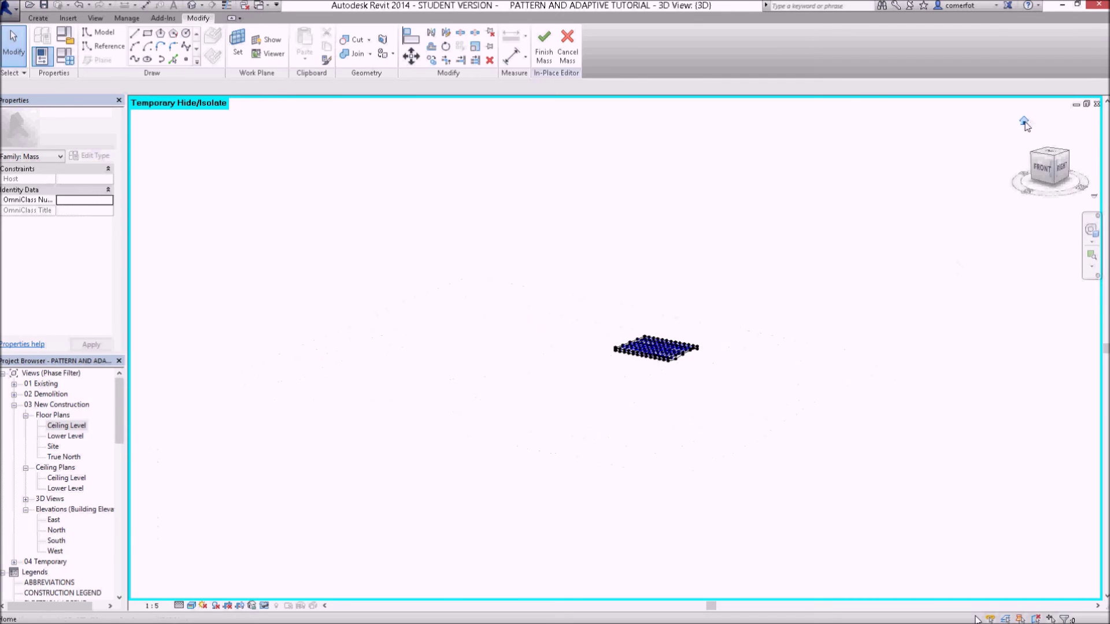
left_click(1025, 123)
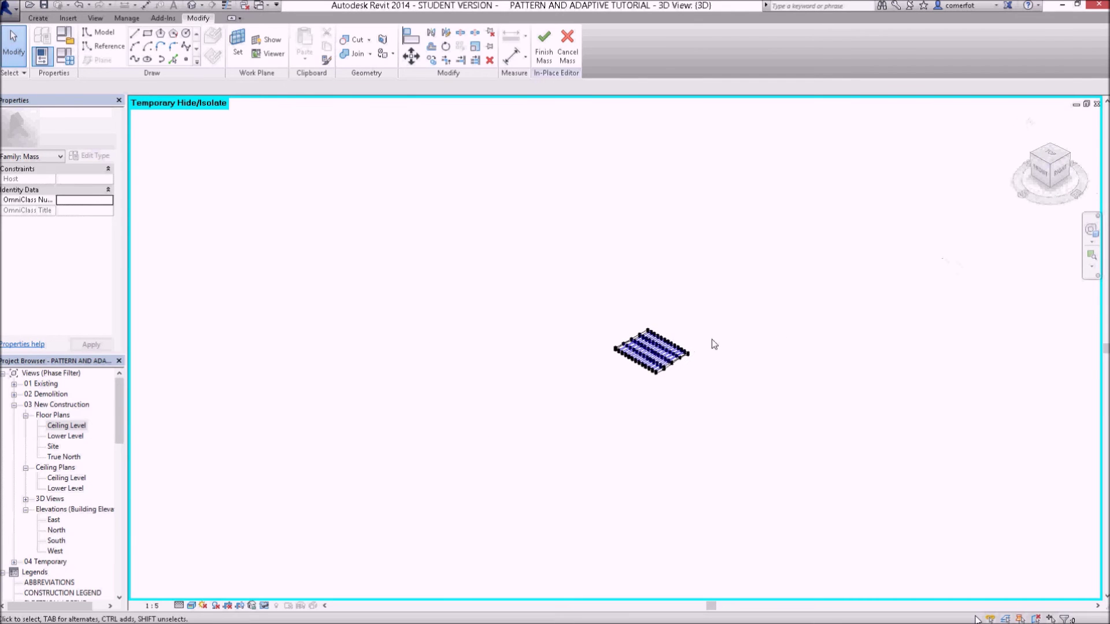
scroll(687, 360, "up", 10)
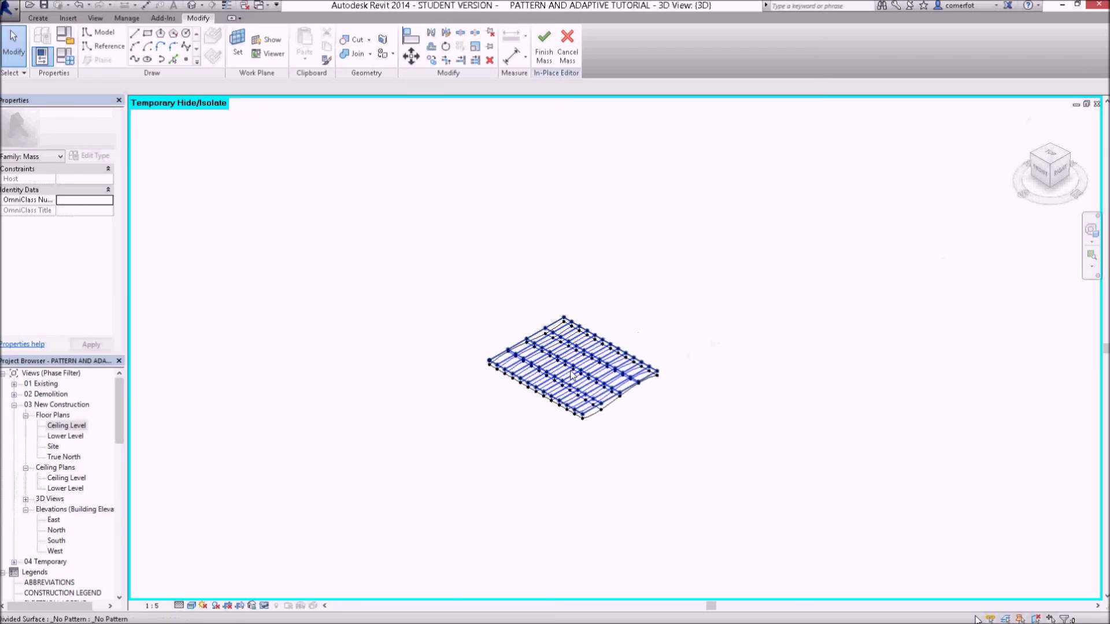
scroll(569, 375, "down", 2)
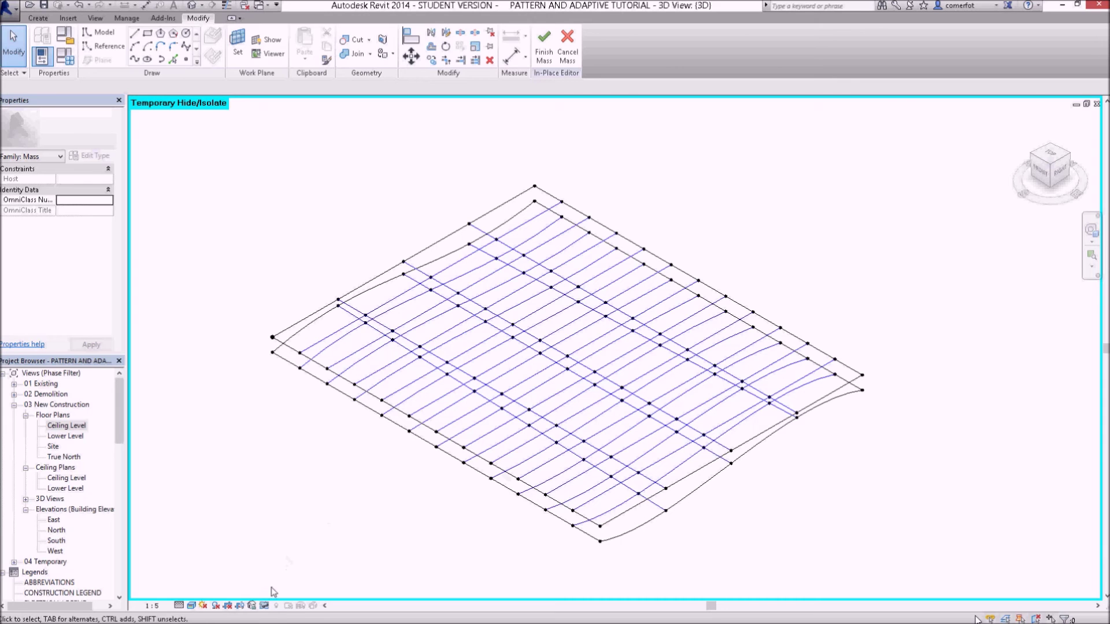
- Reset Temporary Hide/Isolate to restore the walls, then orbit around the building to check the surfaces
left_click(264, 606)
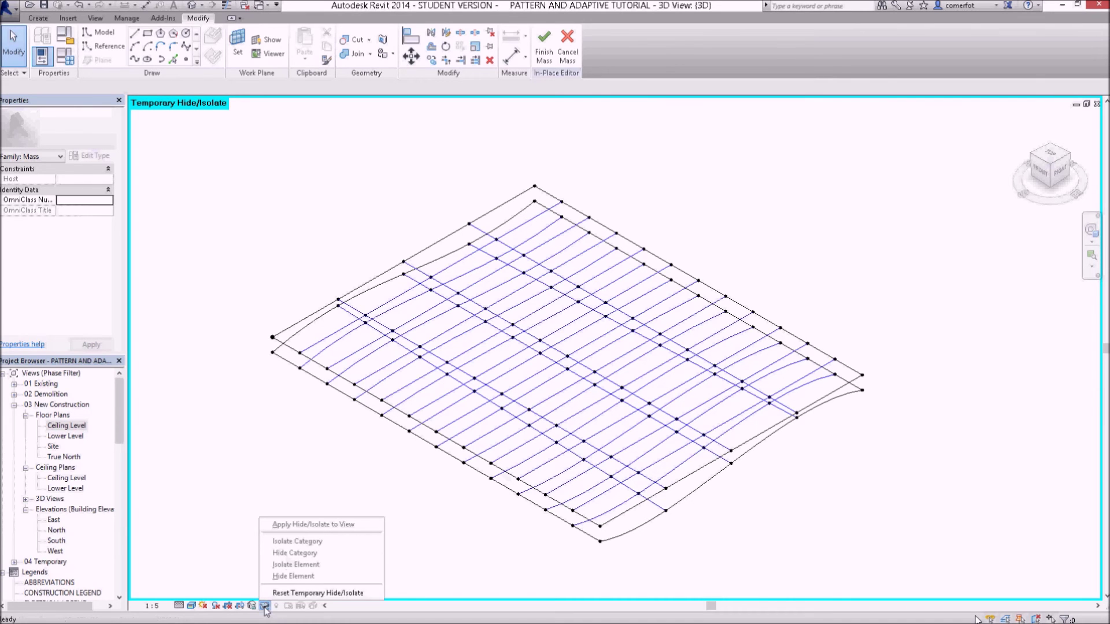
left_click(318, 593)
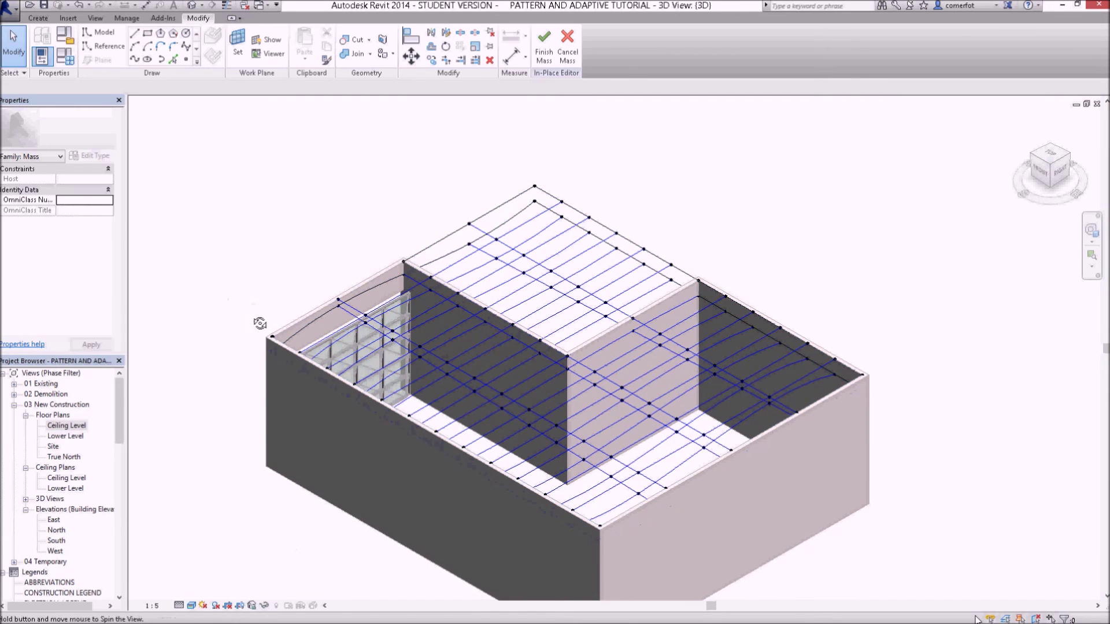
middle_click_drag(260, 322, 285, 331, "shift")
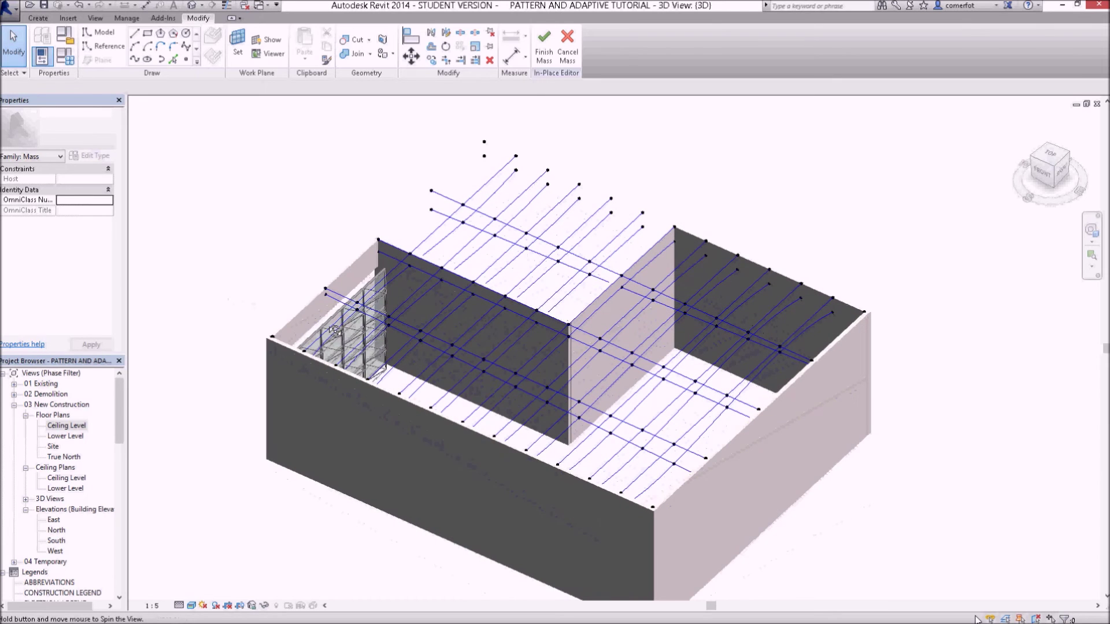
middle_click_drag(389, 333, 394, 338, "shift")
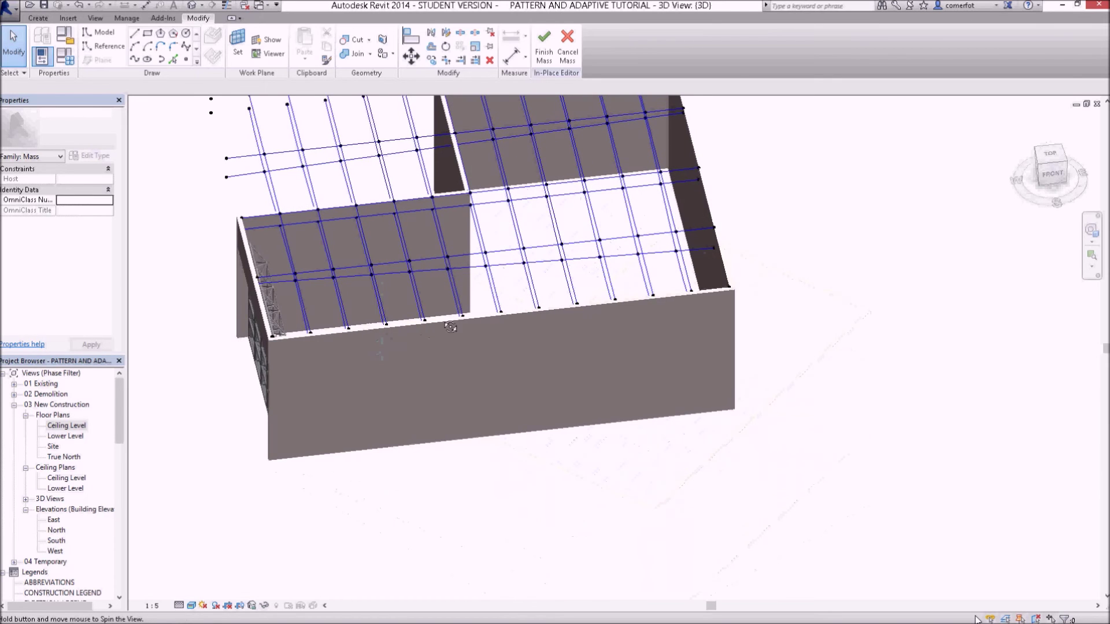
middle_click_drag(523, 321, 533, 320, "shift")
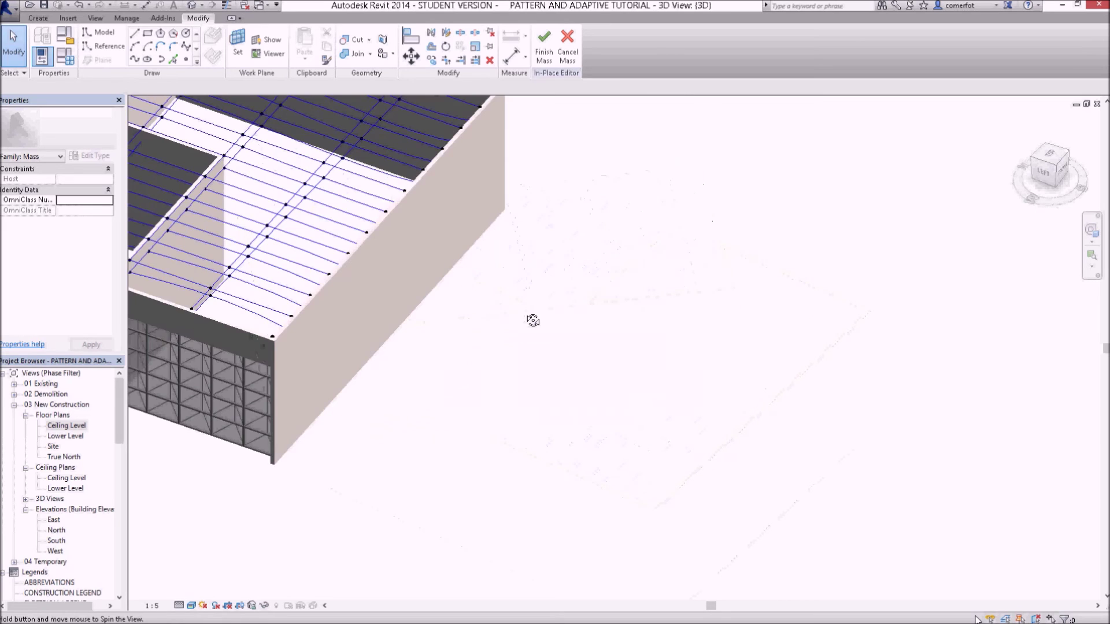
middle_click_drag(317, 297, 451, 329)
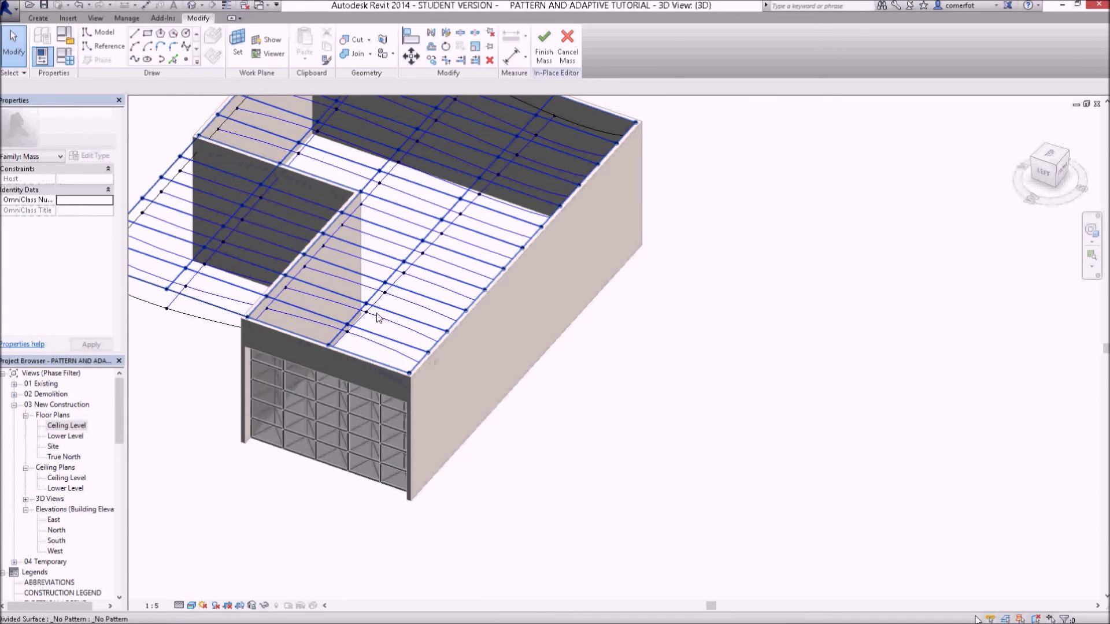
scroll(378, 318, "down", 3)
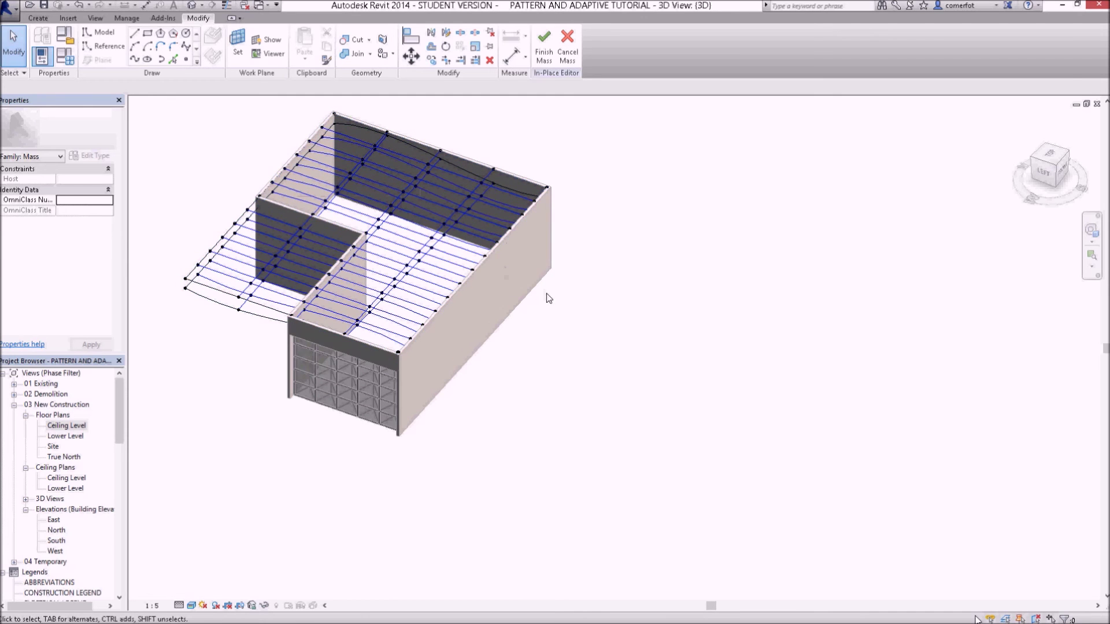
middle_click_drag(550, 304, 549, 311, "shift")
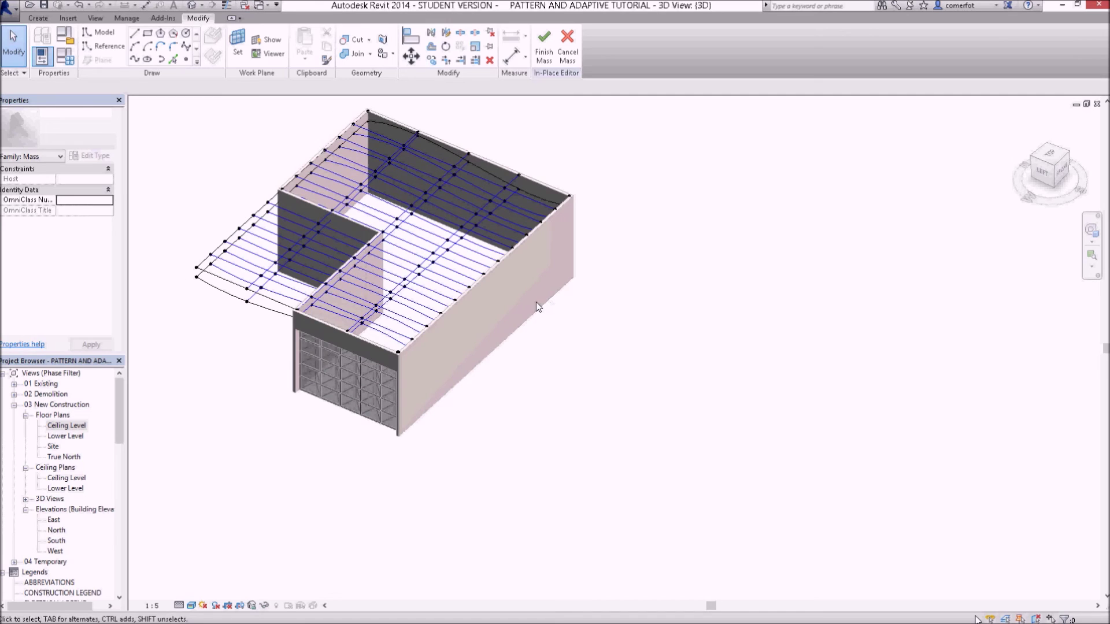
middle_click_drag(589, 354, 658, 374)
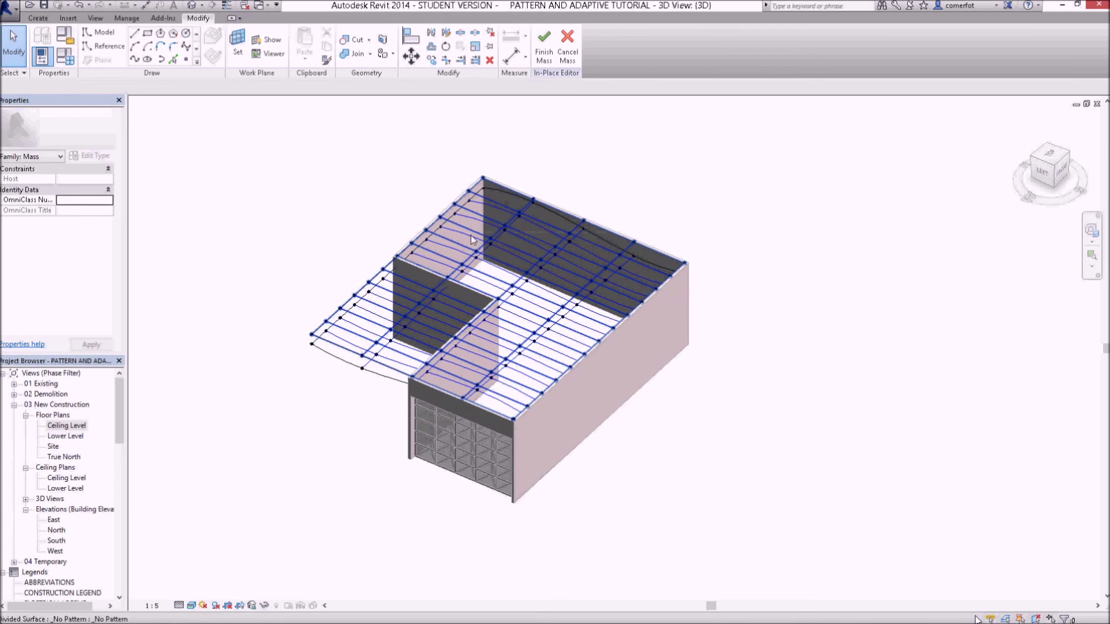
left_click(527, 213)
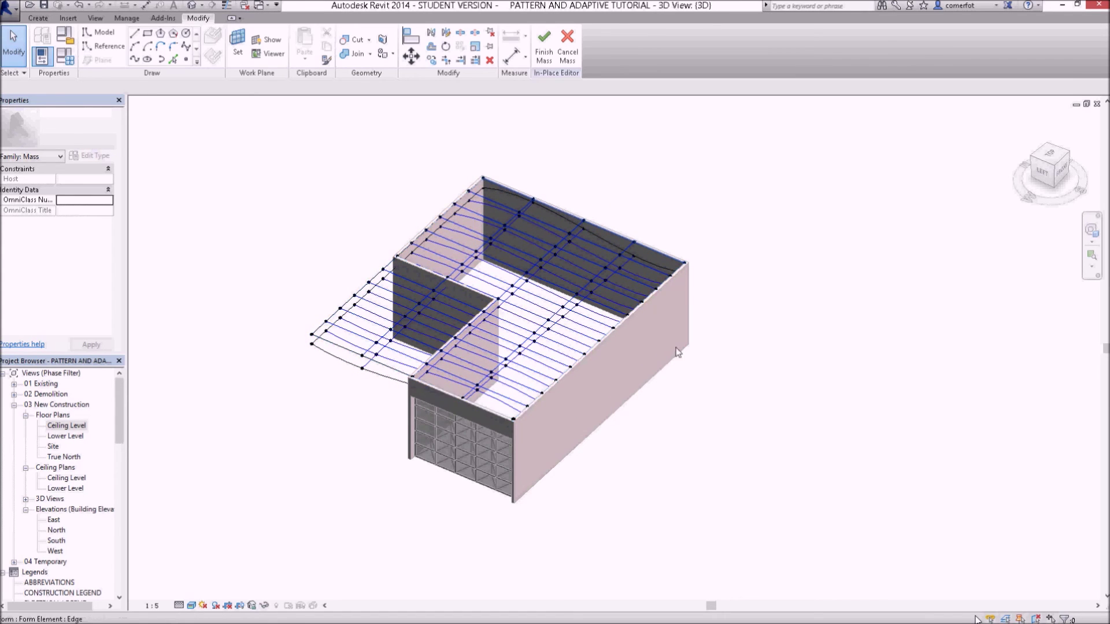
left_click(469, 540)
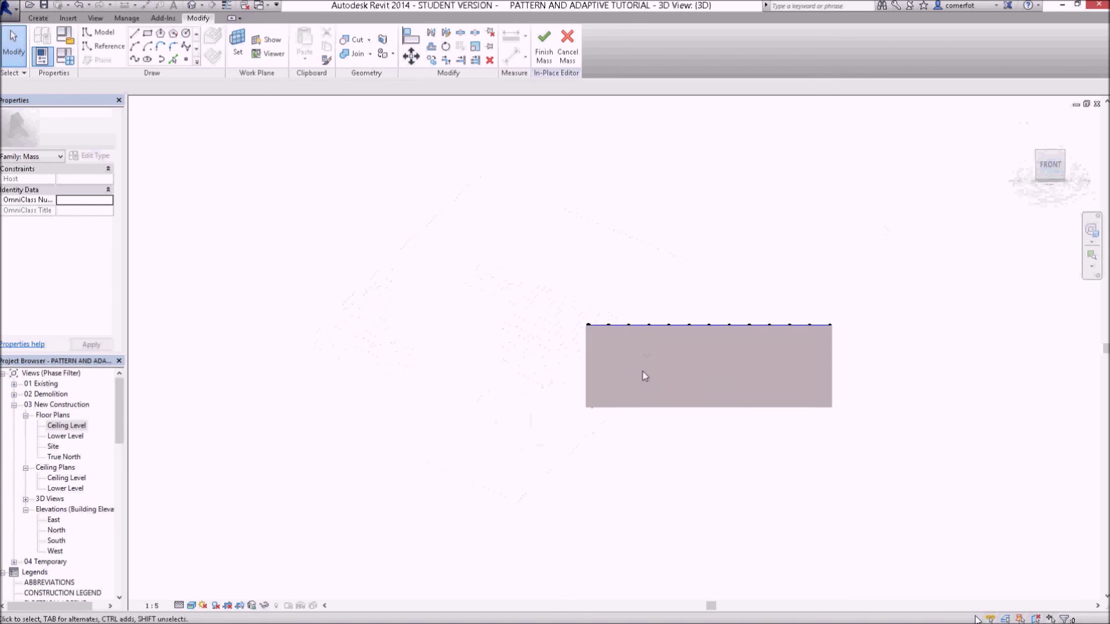
left_click_drag(875, 429, 550, 364)
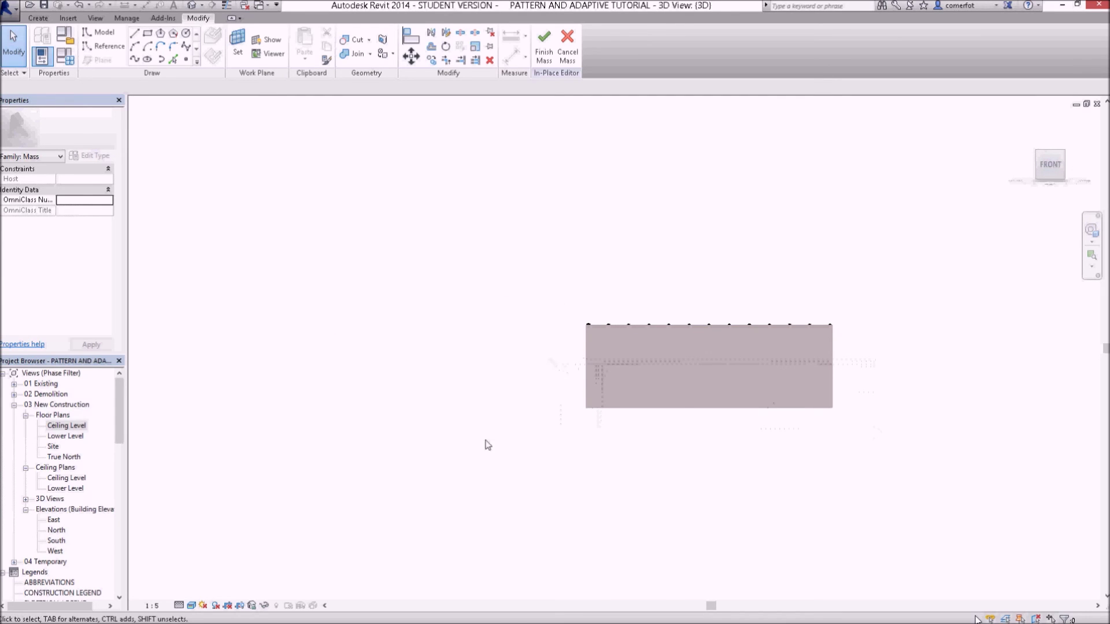
left_click(265, 606)
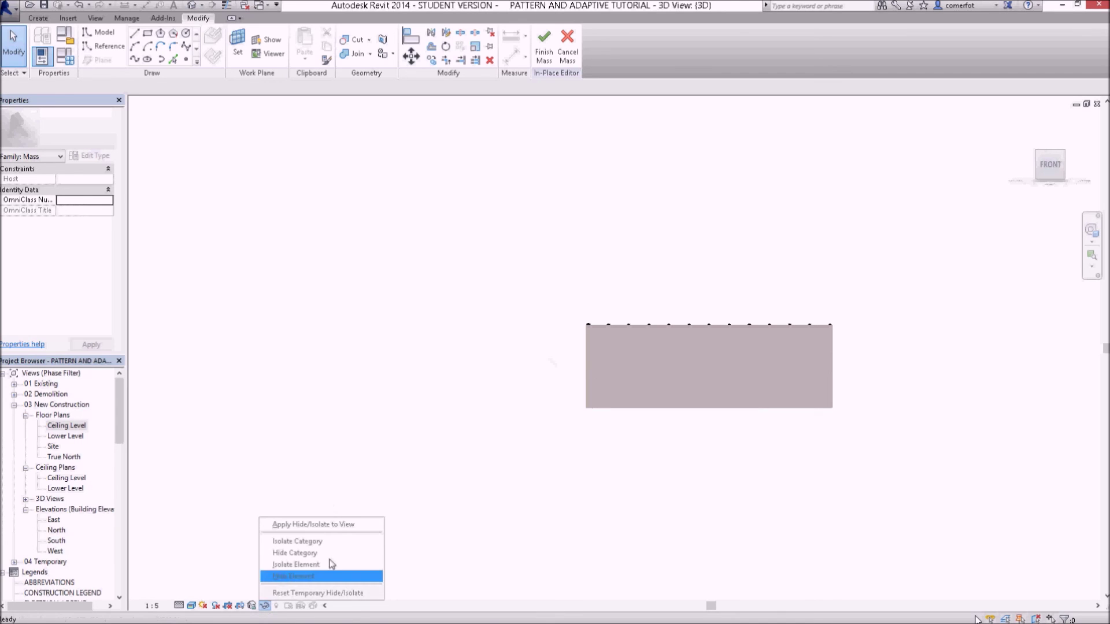
left_click(326, 576)
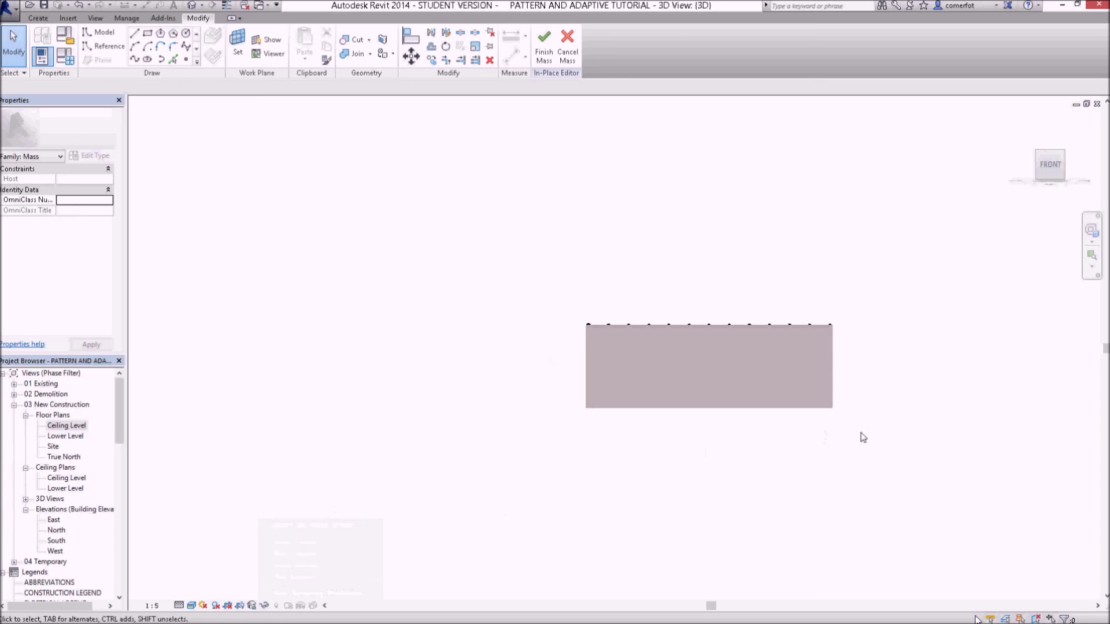
left_click_drag(861, 432, 546, 361)
- Finish the mass, temporarily hide the walls, and reopen the ceiling mass with Edit In-Place
left_click(544, 46)
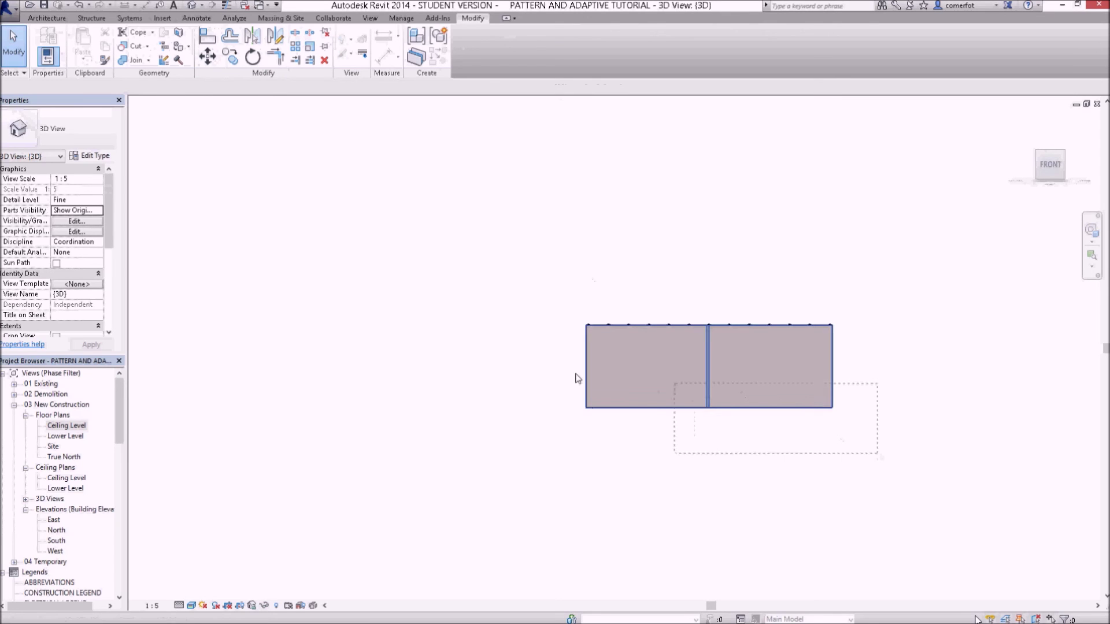
left_click(555, 340)
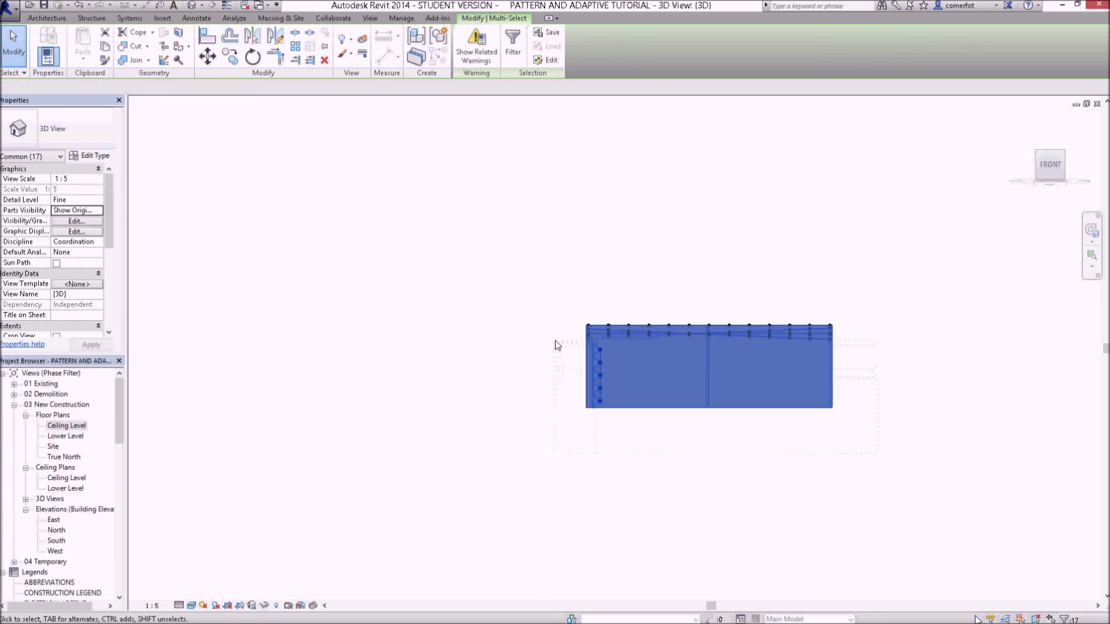
left_click(264, 605)
left_click(277, 577)
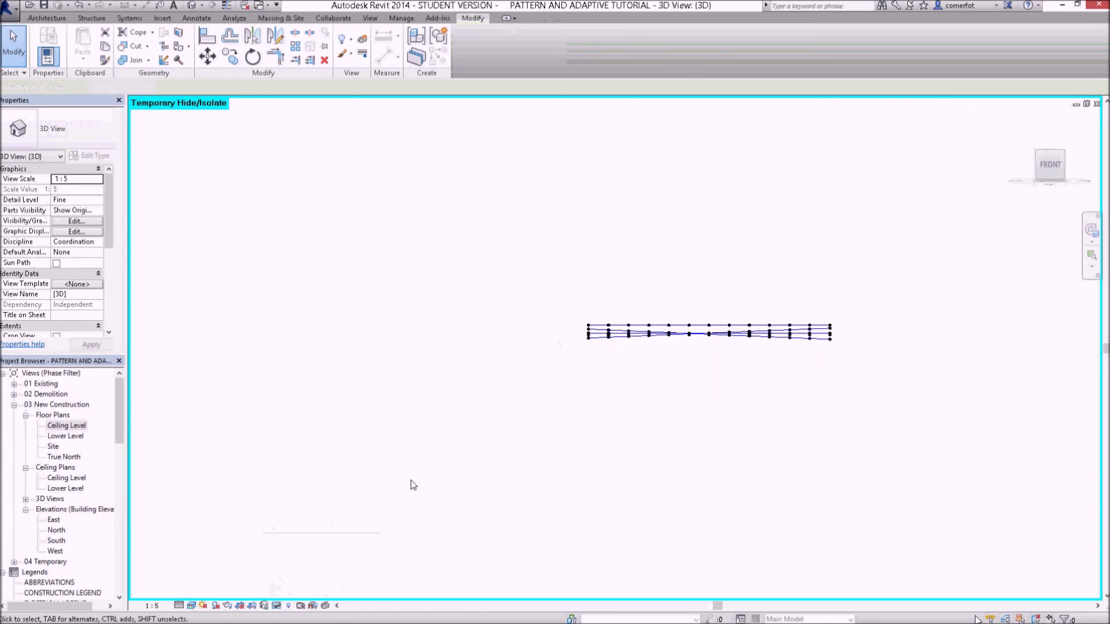
left_click(619, 335)
left_click(468, 50)
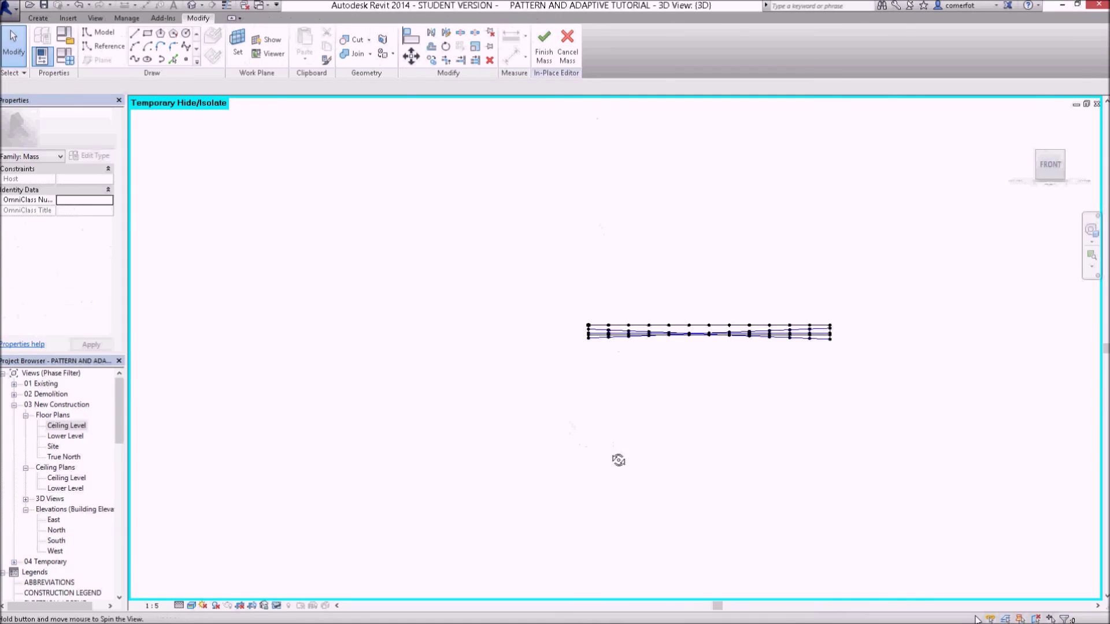
middle_click_drag(644, 495, 694, 313, "shift")
middle_click_drag(720, 353, 716, 230, "shift")
scroll(716, 230, "up", 5)
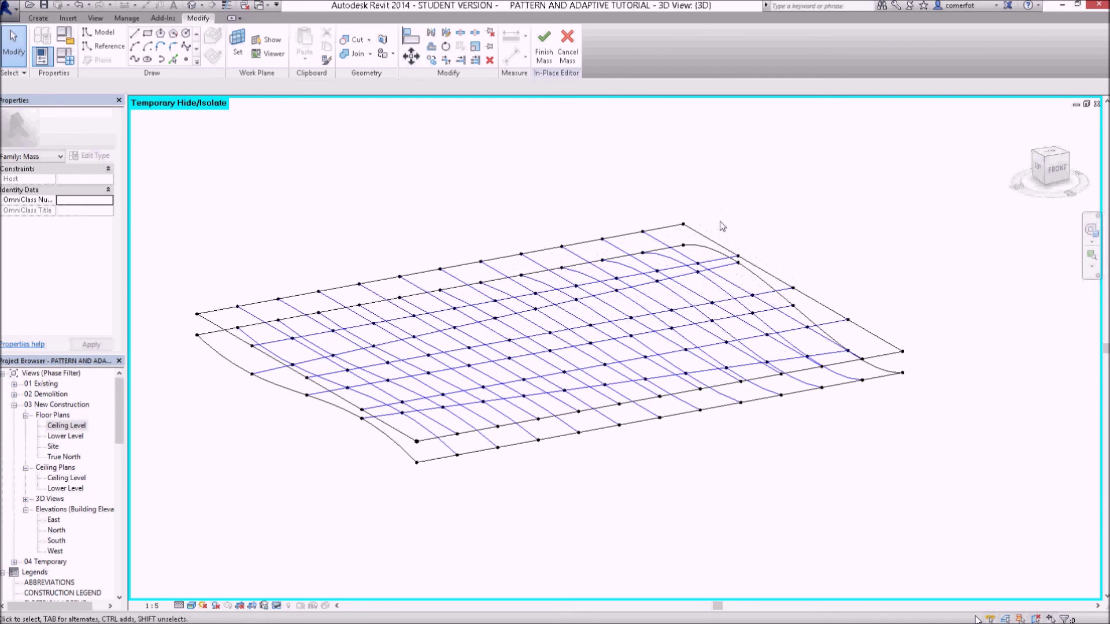
left_click(748, 282)
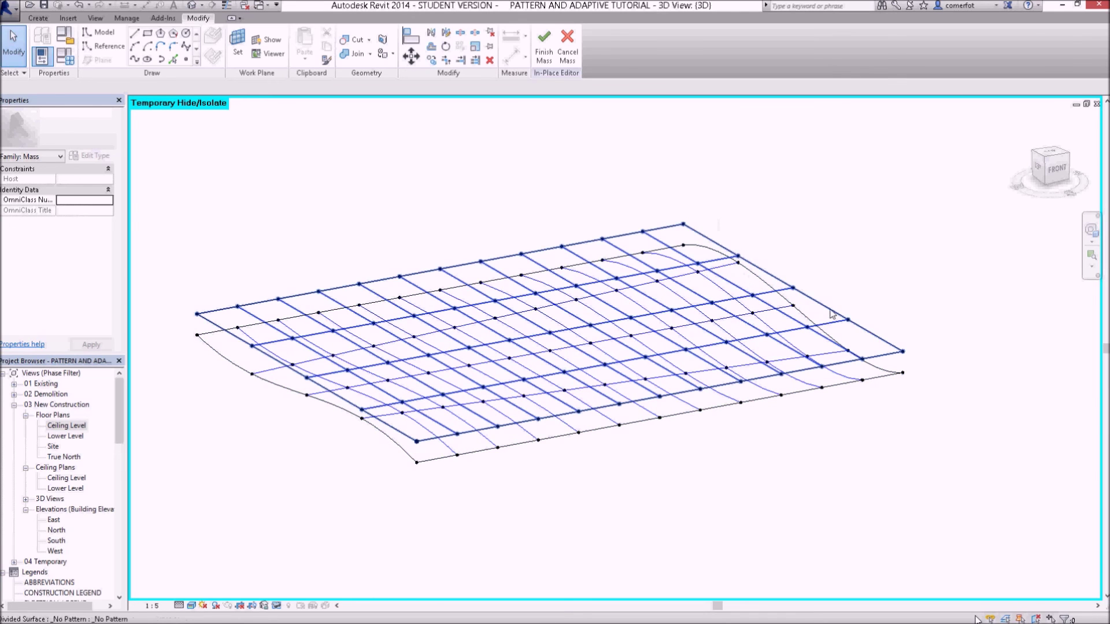
key("Escape")
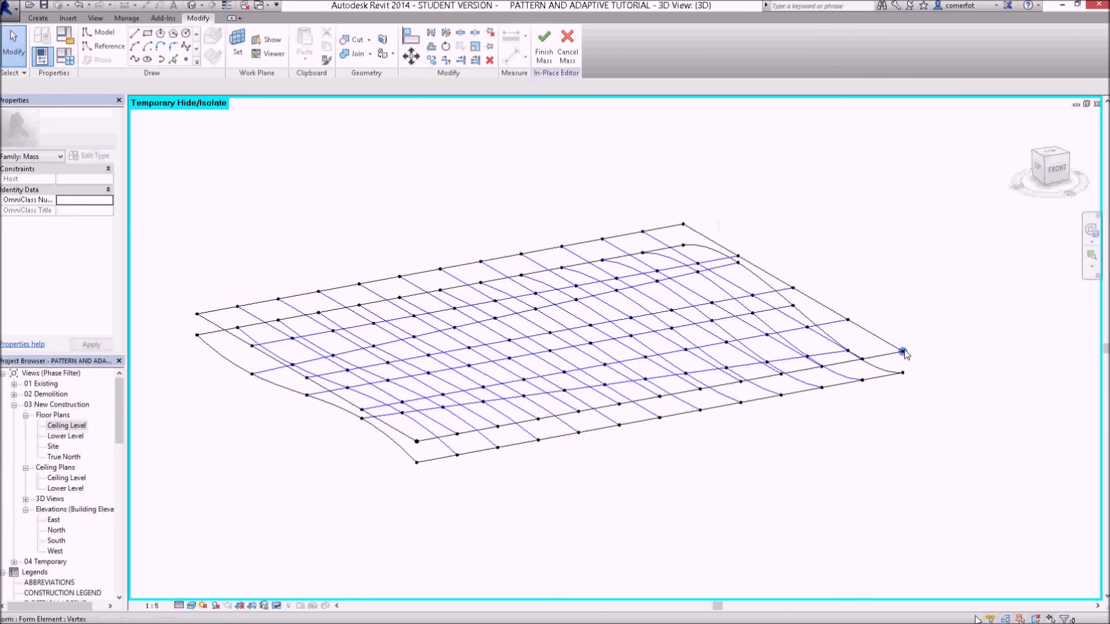